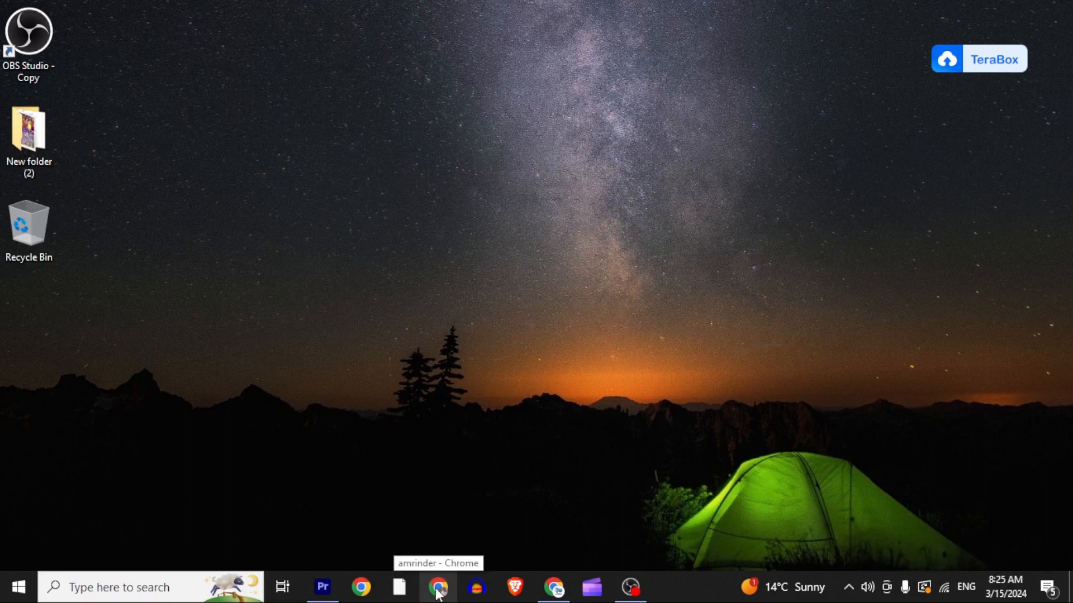
# Open the Microsoft Store, view the Telegram Desktop app page, and close the store.
pyautogui.moveTo(399, 588)
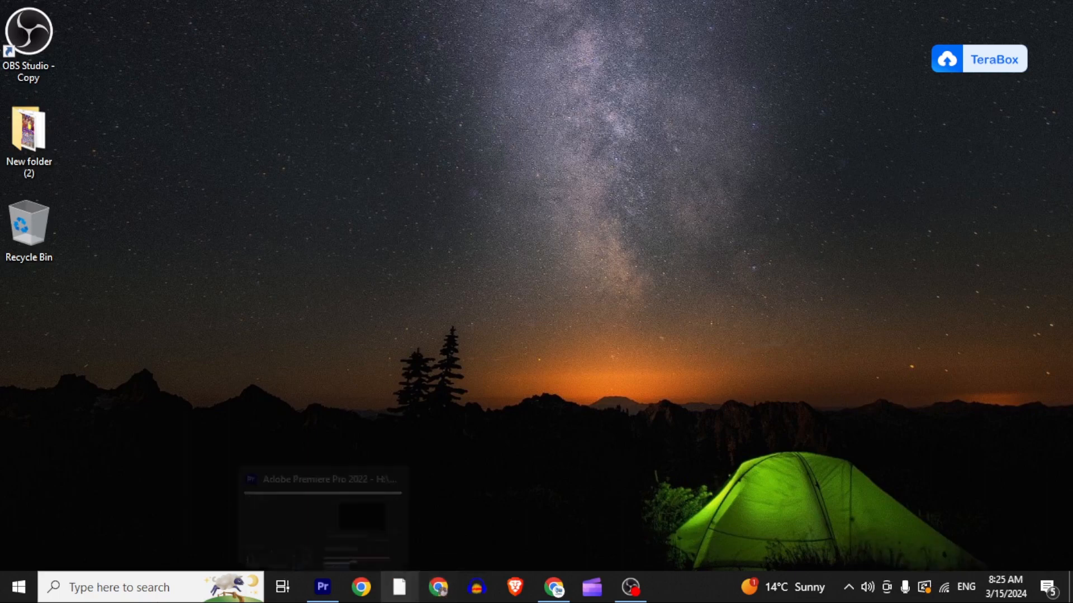
pyautogui.click(88, 587)
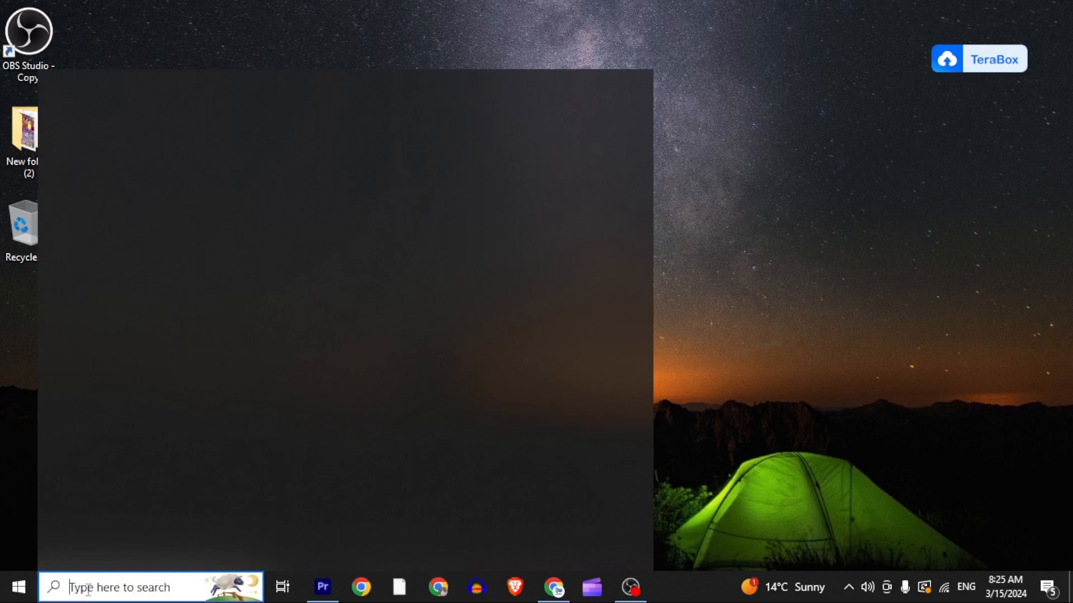
pyautogui.write('mi')
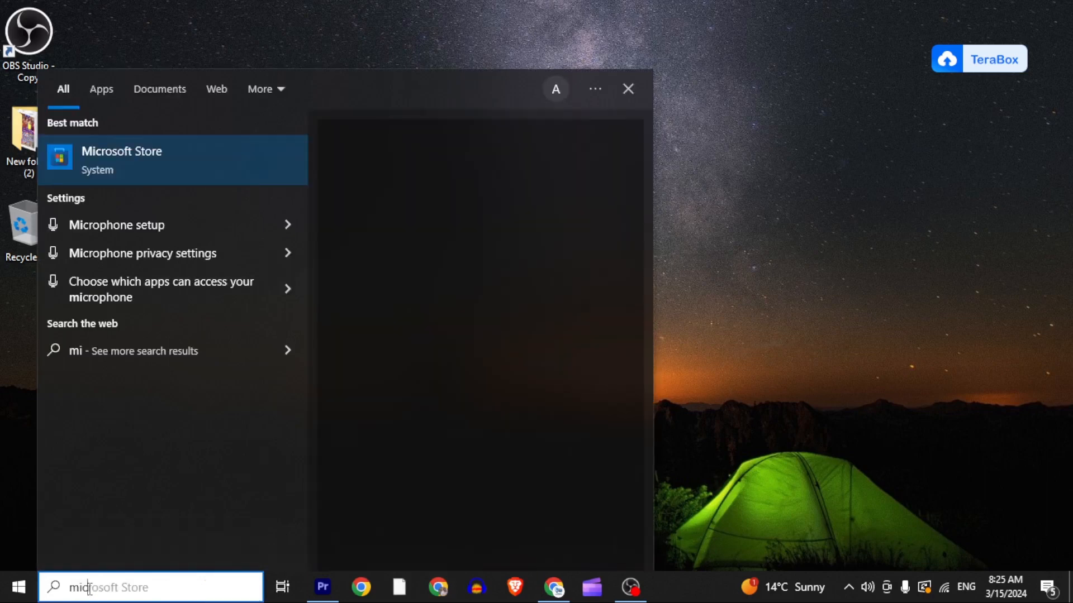
pyautogui.write('cro')
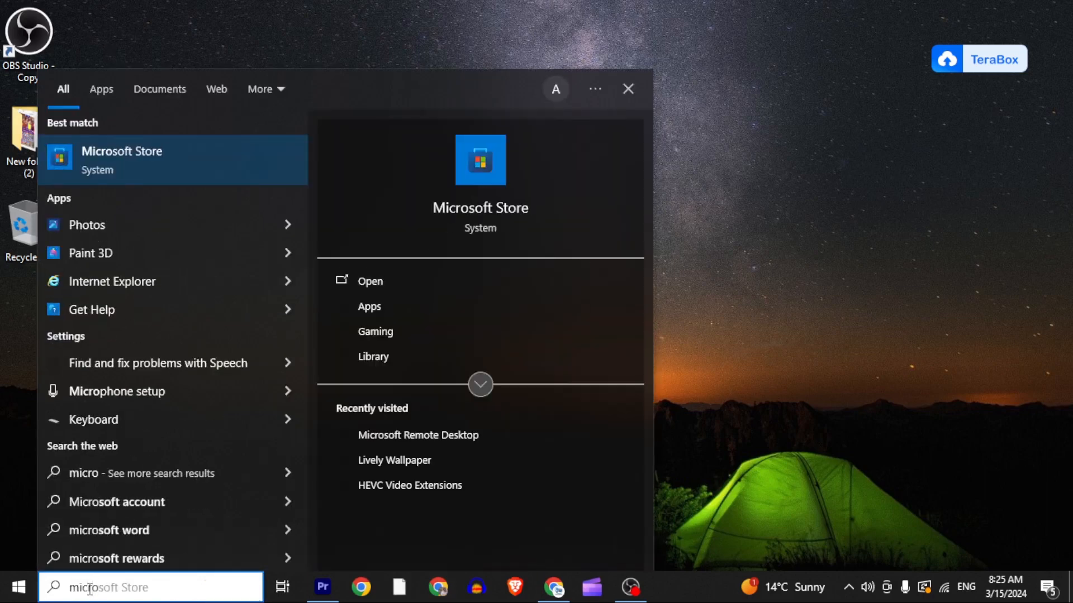
pyautogui.click(466, 211)
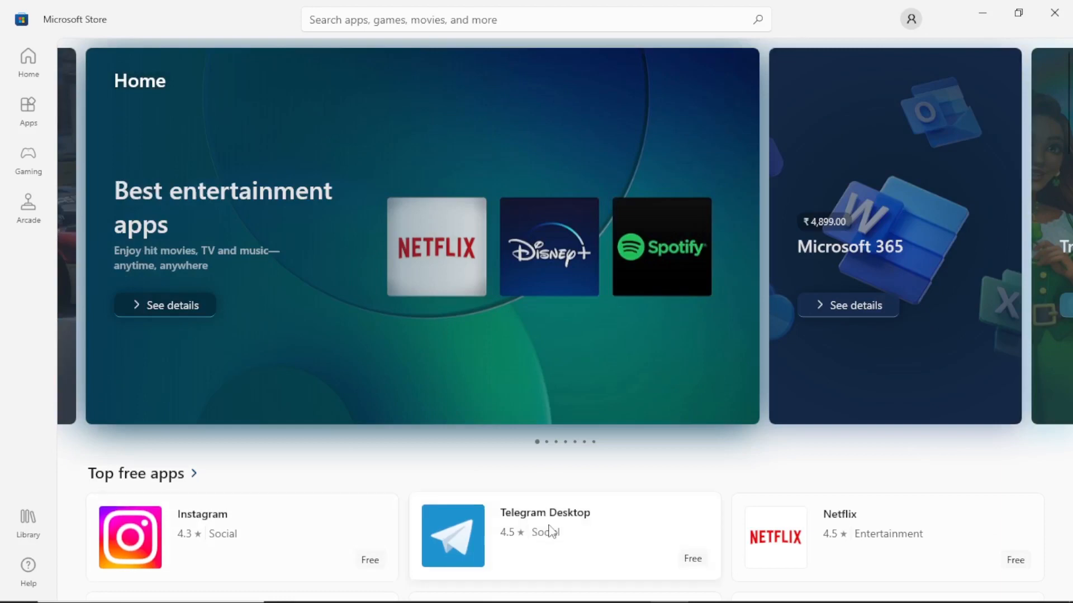
pyautogui.click(551, 531)
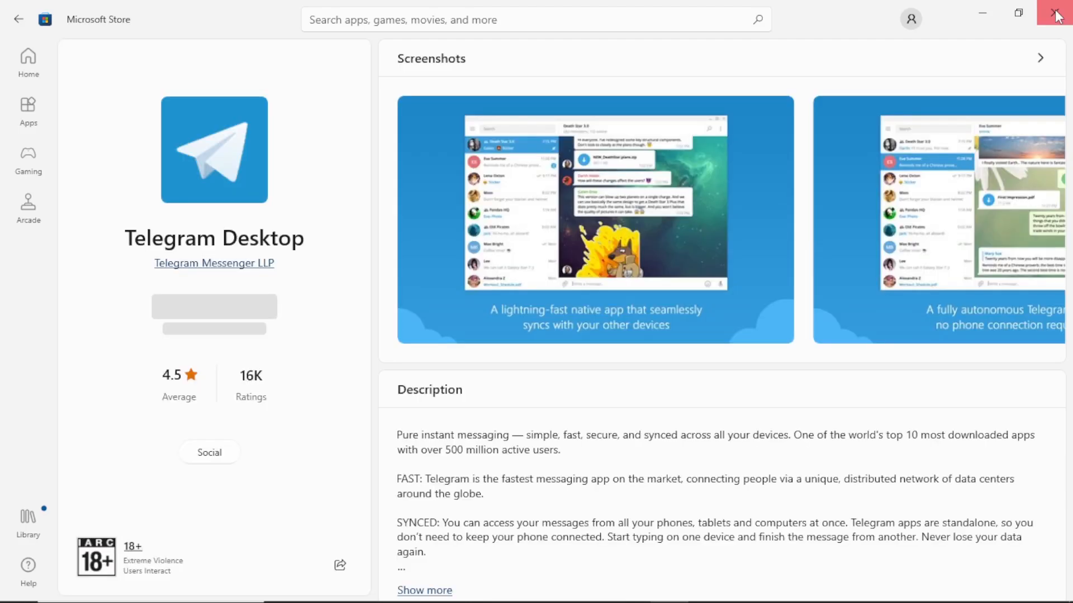
pyautogui.click(1055, 13)
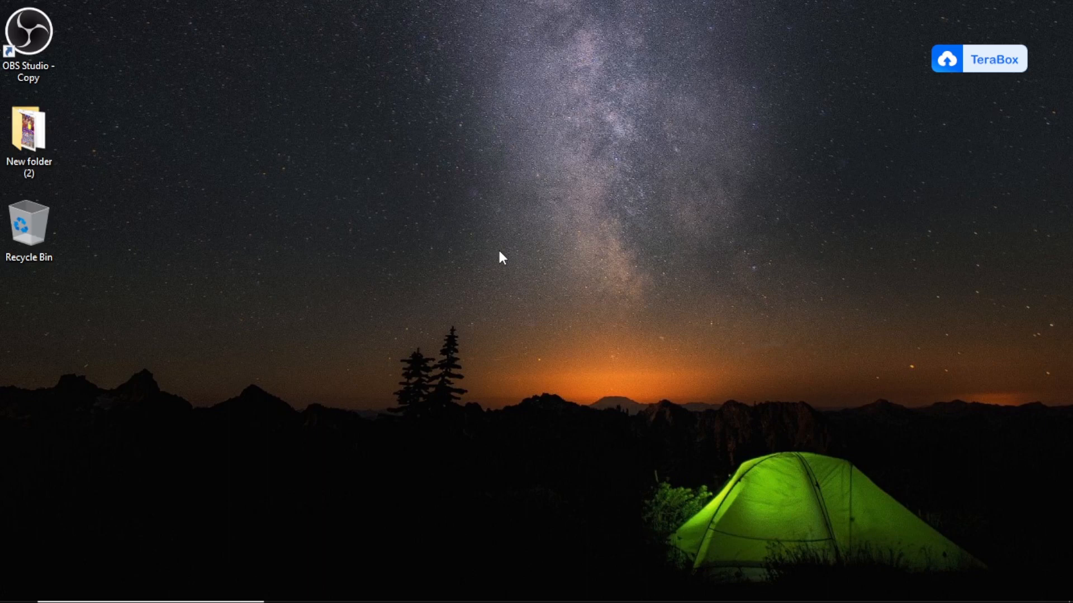
# Switch to Chrome with winstall.app open and show the site's list of all apps.
pyautogui.moveTo(439, 596)
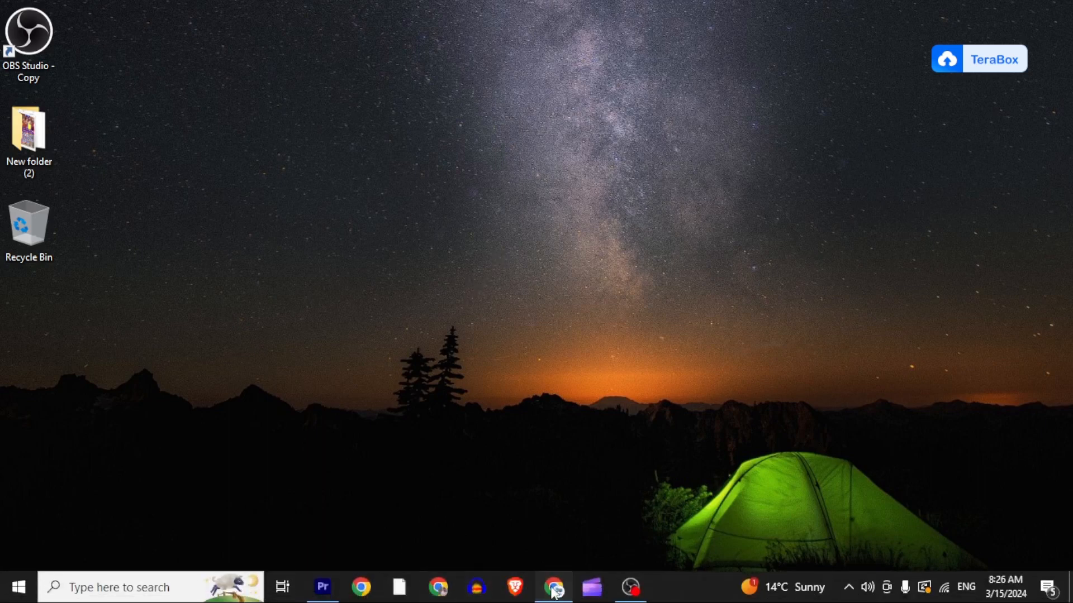
pyautogui.click(553, 591)
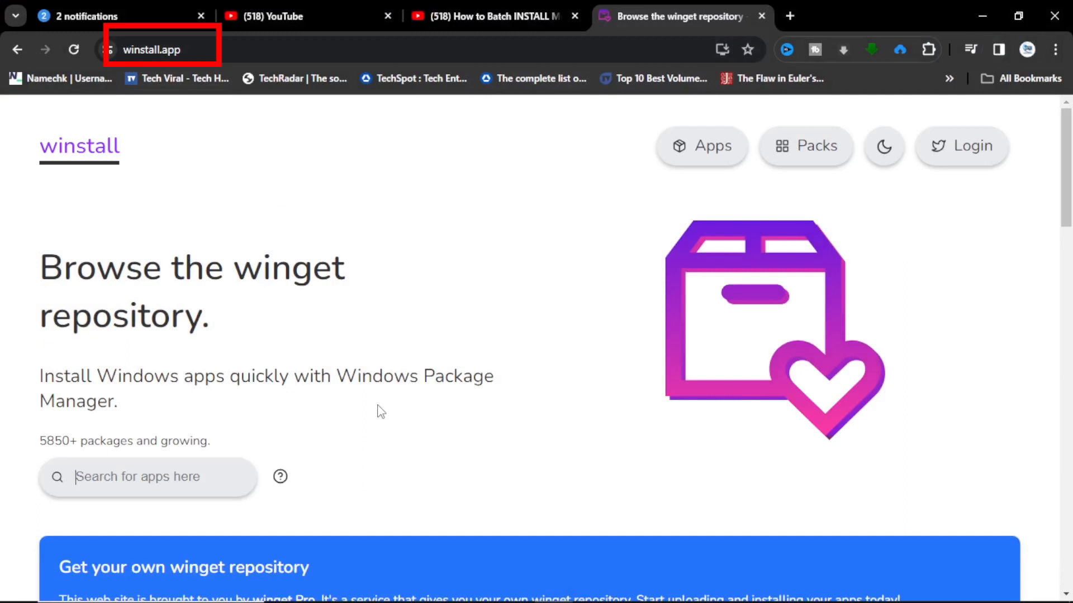
pyautogui.click(712, 159)
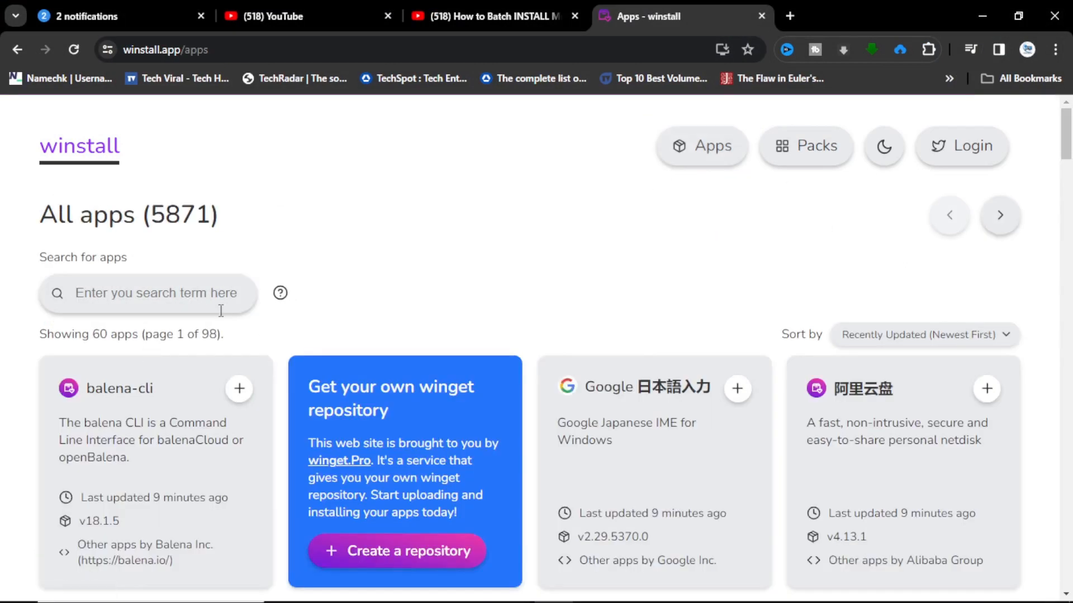
# Search the winstall apps for "firefox" and add Mozilla Firefox to the selection.
pyautogui.click(136, 303)
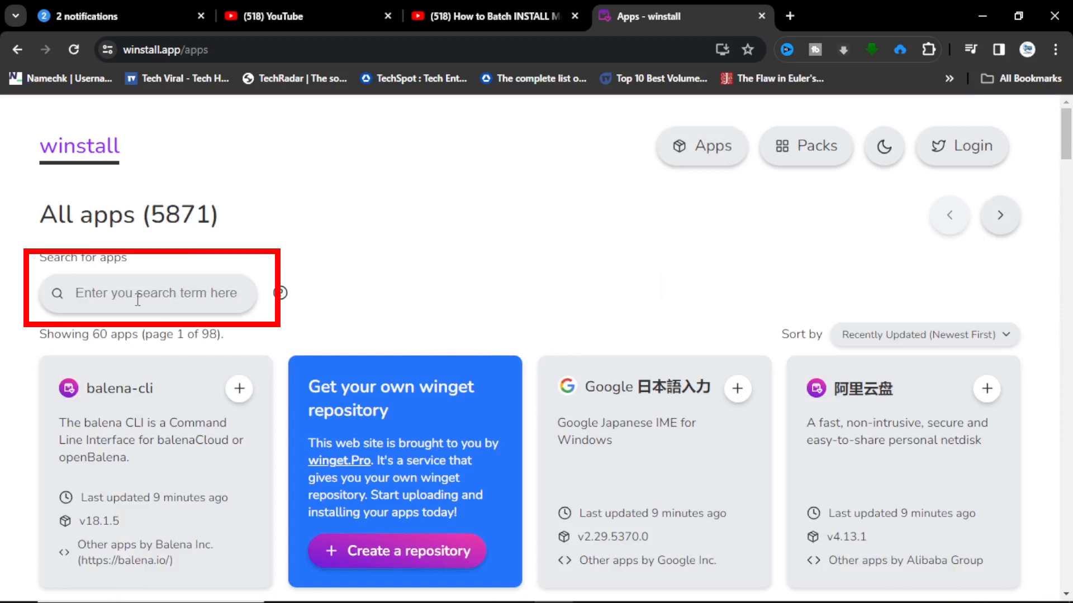
pyautogui.write('fi')
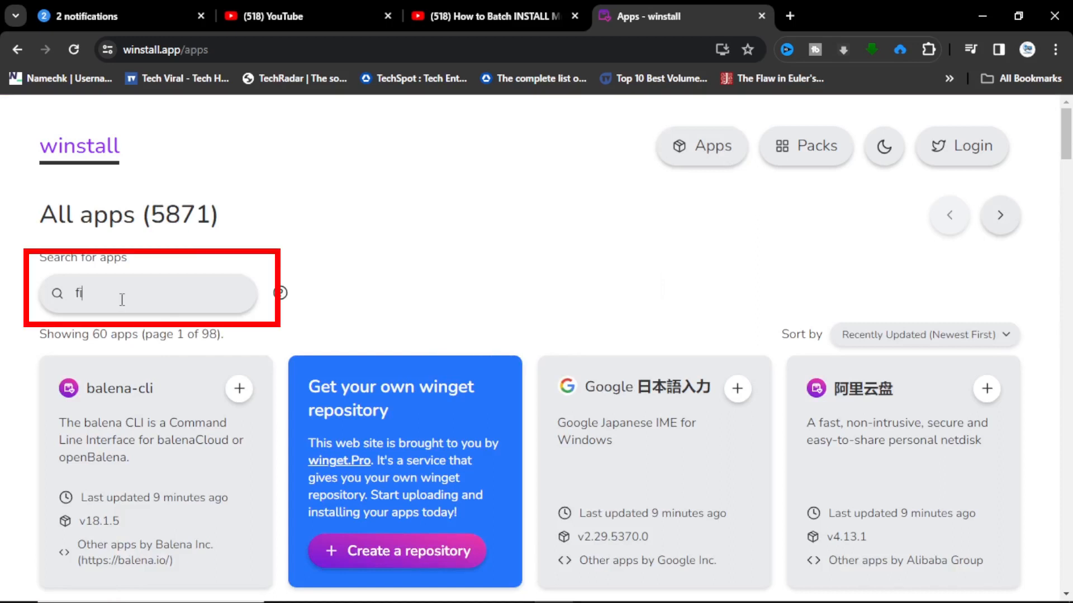
pyautogui.write('refo')
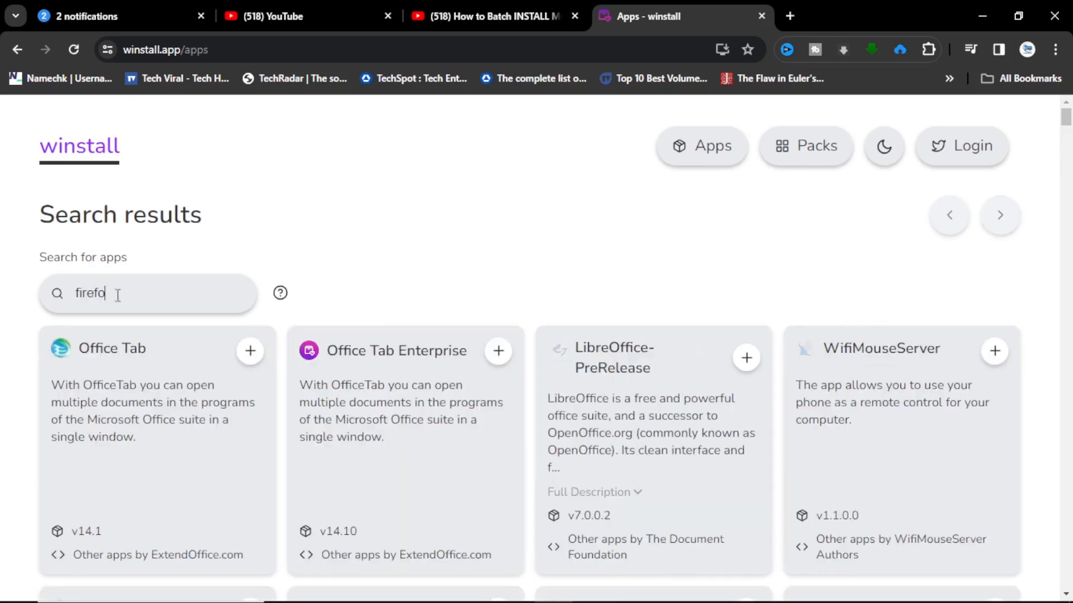
pyautogui.write('x')
pyautogui.scroll(-1, 347, 438)
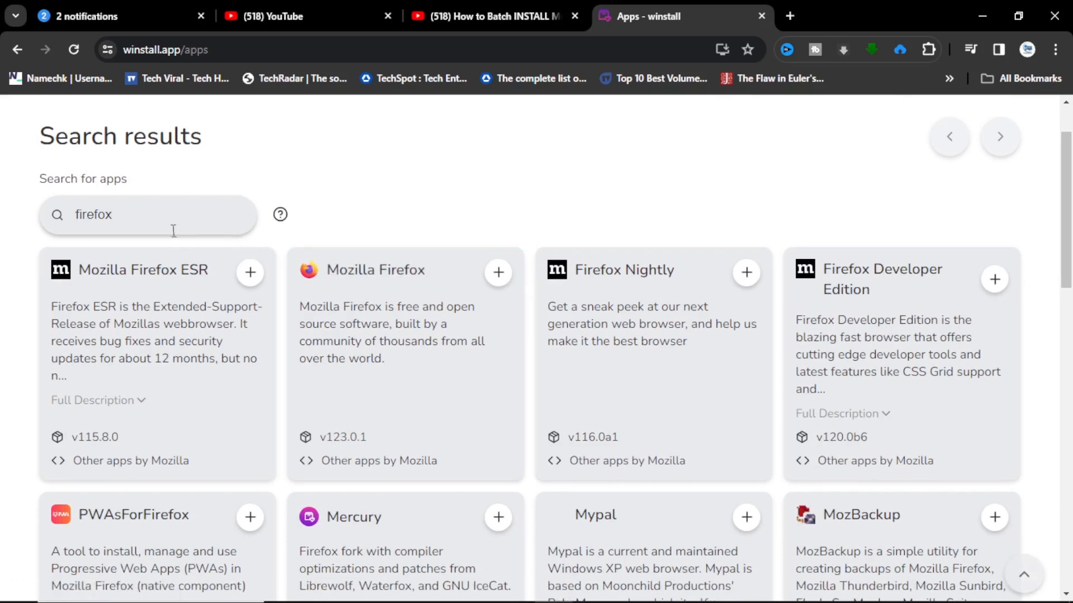
pyautogui.click(499, 274)
# Replace the search term with "inrar" and add the regular WinRAR release to the selection.
pyautogui.doubleClick(191, 208)
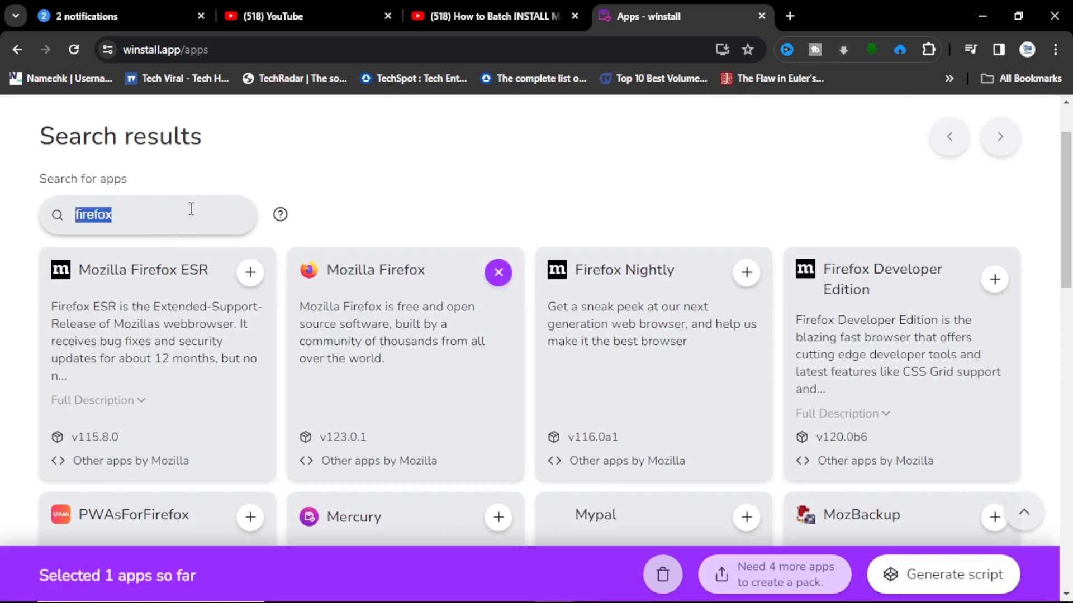
pyautogui.scroll(-1, 191, 211)
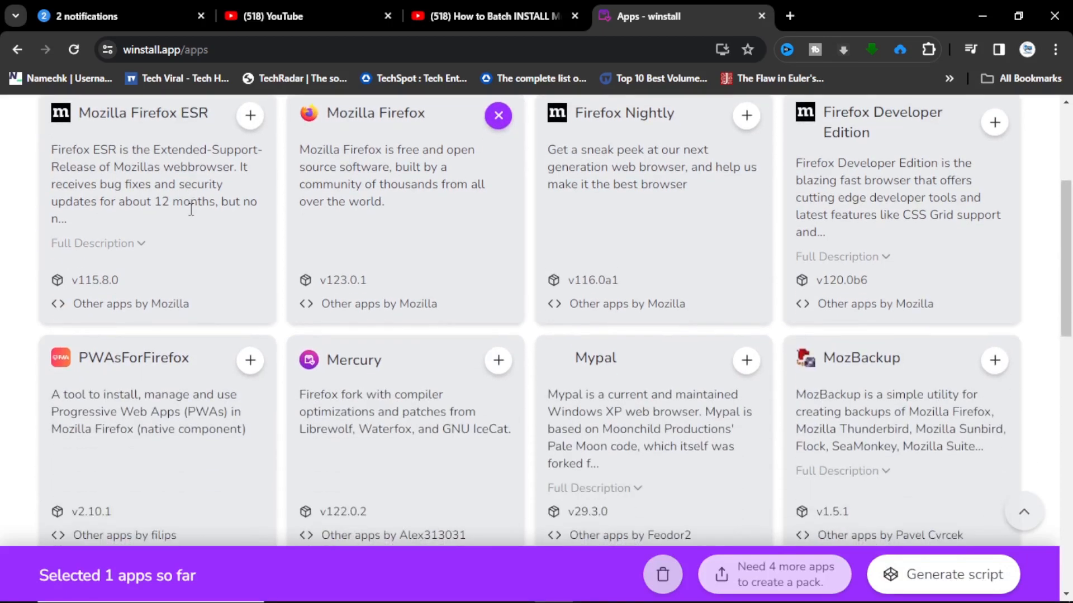
pyautogui.write('in')
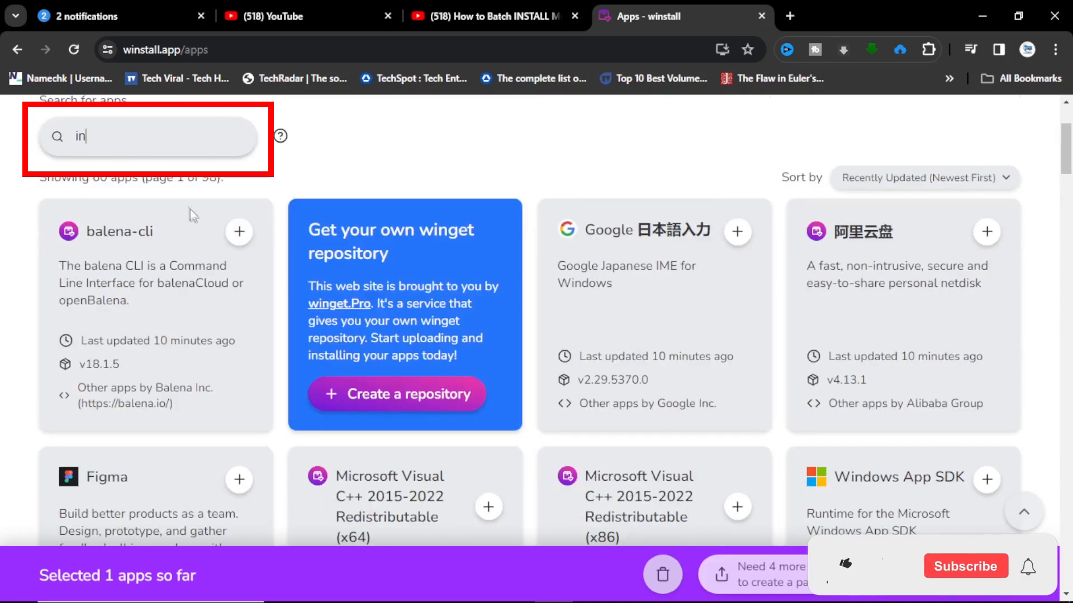
pyautogui.write('rar')
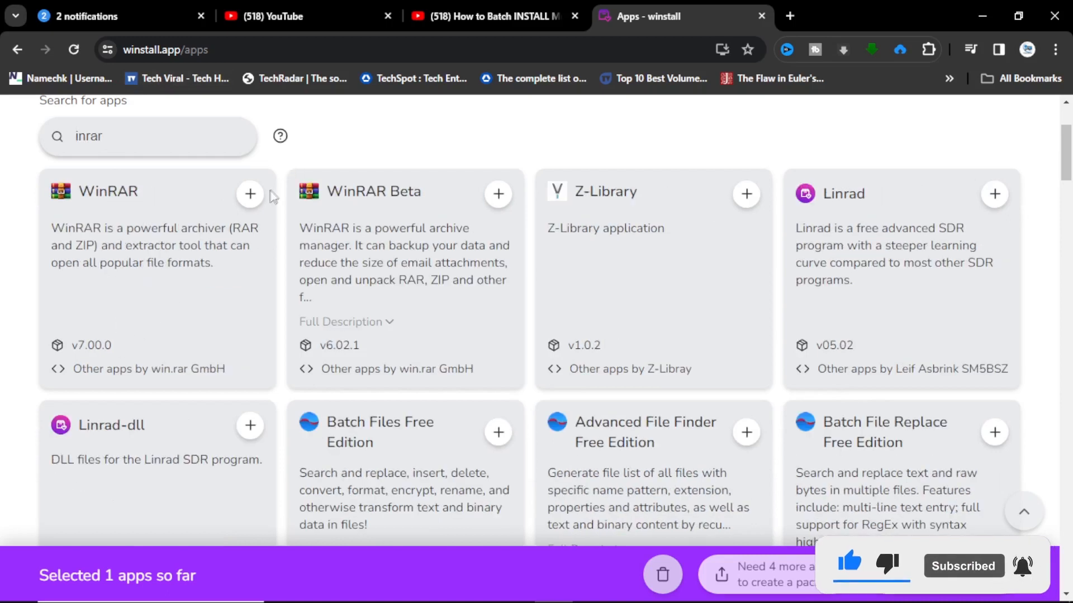
pyautogui.click(250, 204)
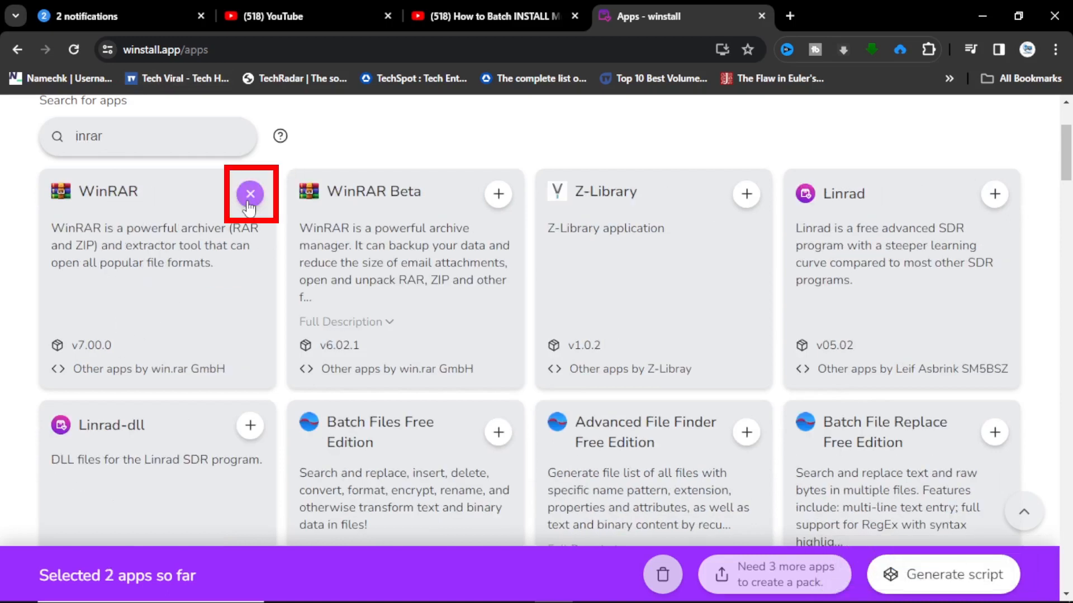
# Search the apps for "vlc" and add VLC media player to the selection.
pyautogui.doubleClick(121, 139)
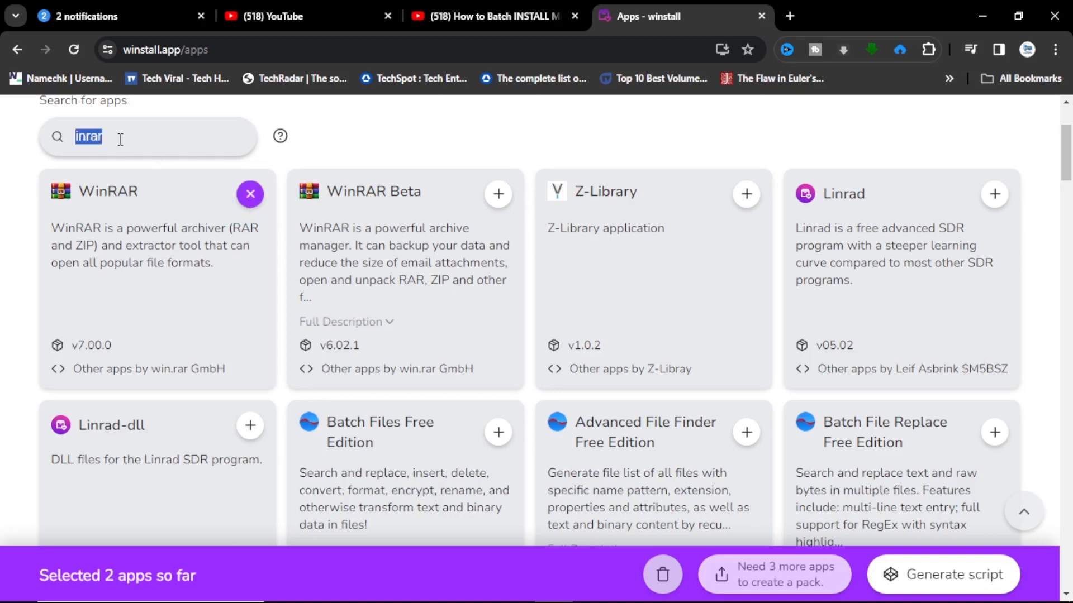
pyautogui.write('v')
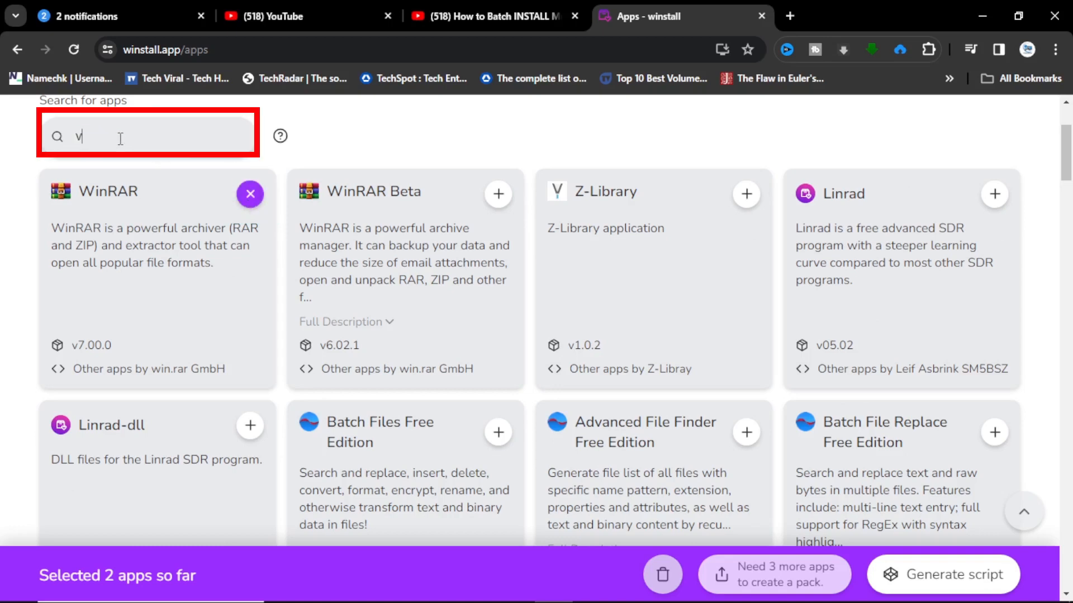
pyautogui.press('BackSpace')
pyautogui.write('lc')
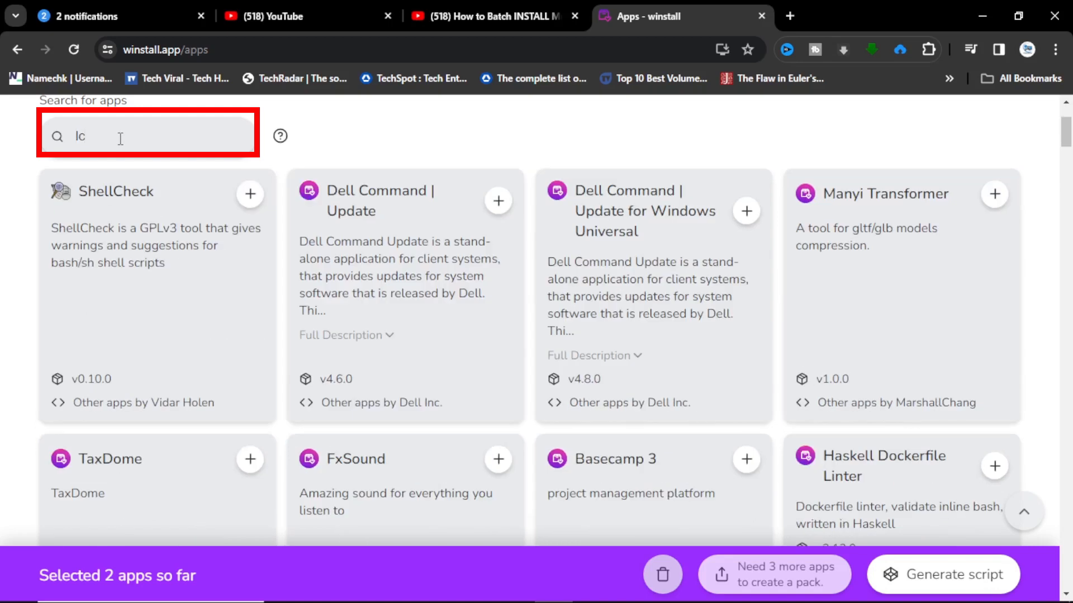
pyautogui.write('v')
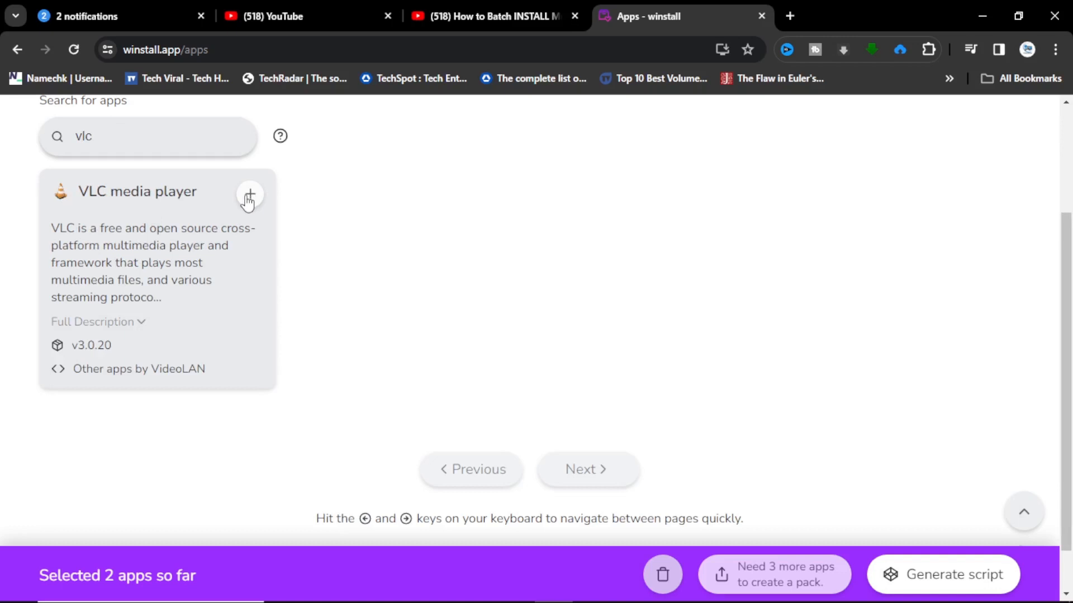
pyautogui.click(248, 199)
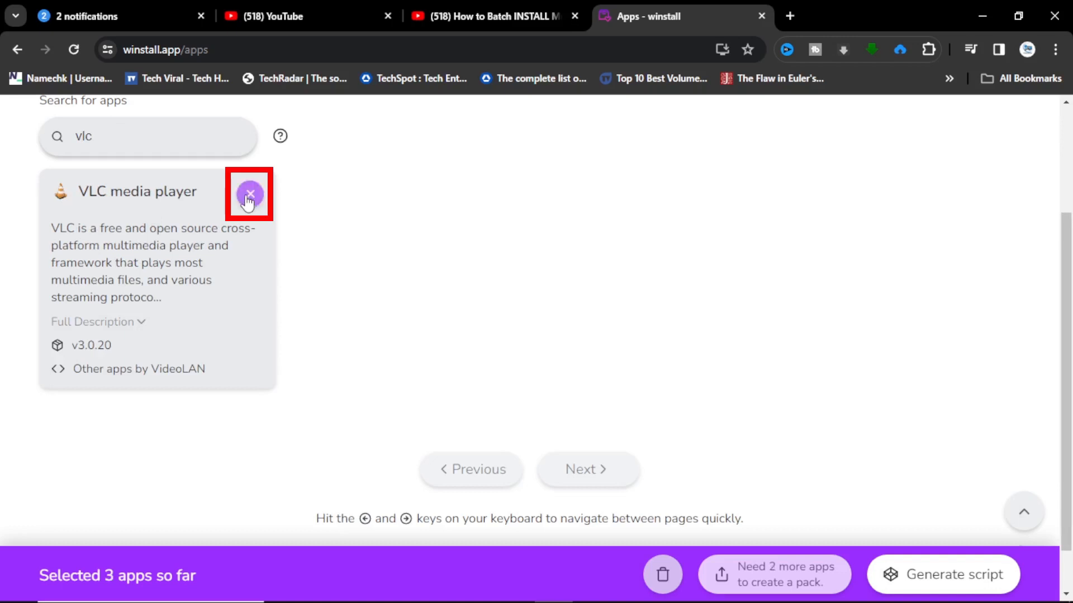
# Search the apps for "team" and add TeamViewer to the selection.
pyautogui.doubleClick(113, 140)
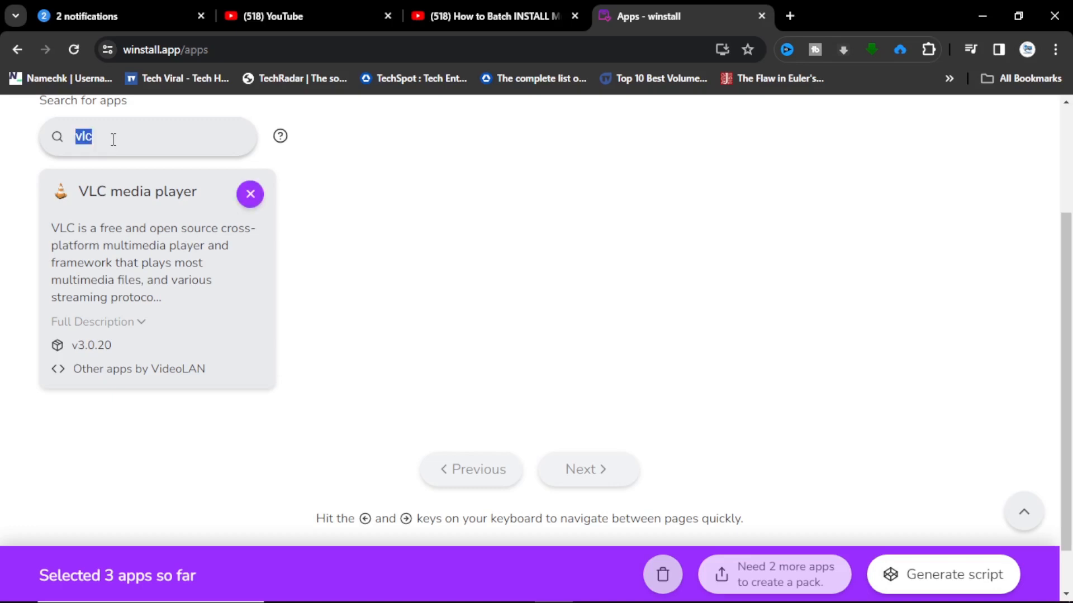
pyautogui.press('BackSpace')
pyautogui.write('ea')
pyautogui.press('BackSpace')
pyautogui.press('BackSpace')
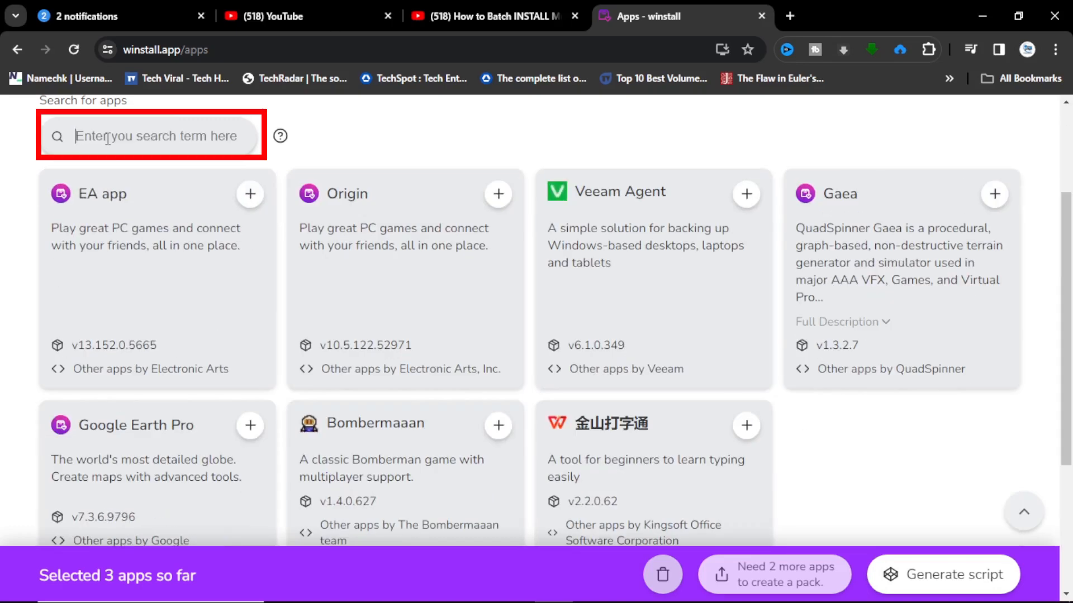
pyautogui.write('te')
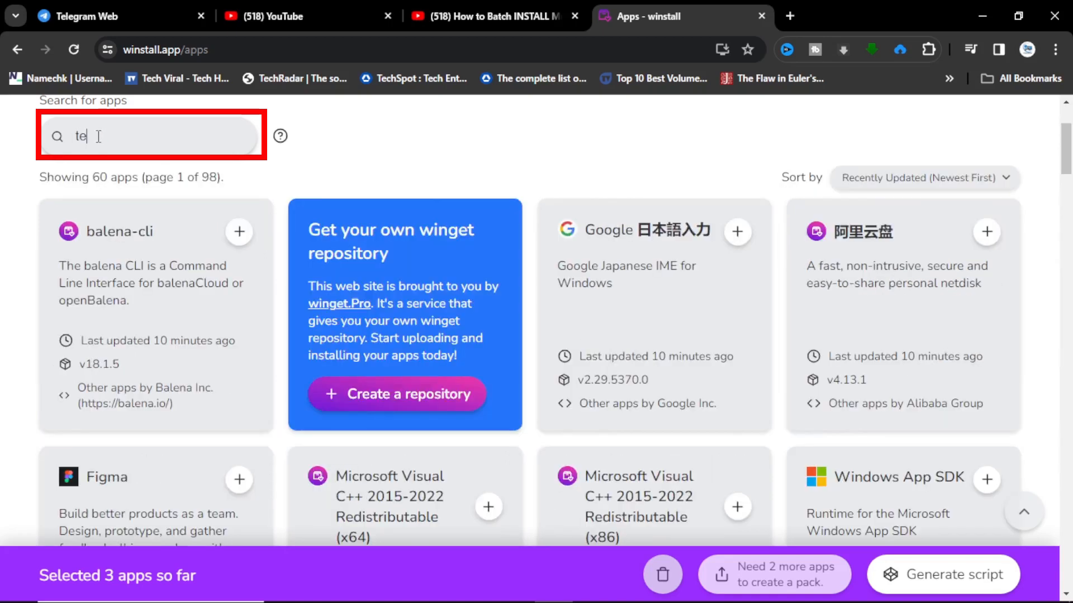
pyautogui.write('am')
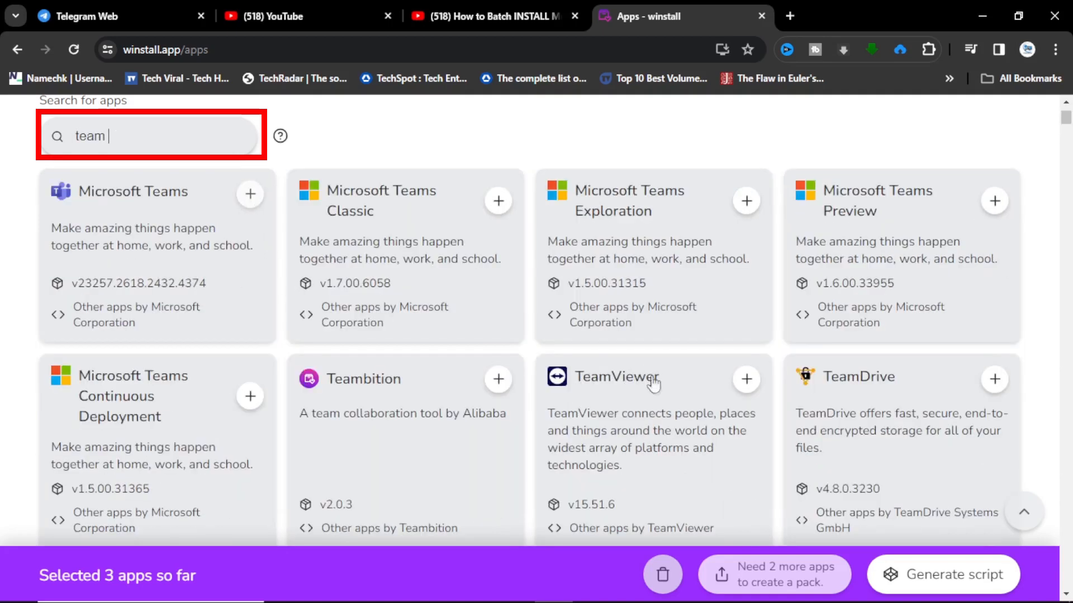
pyautogui.click(756, 386)
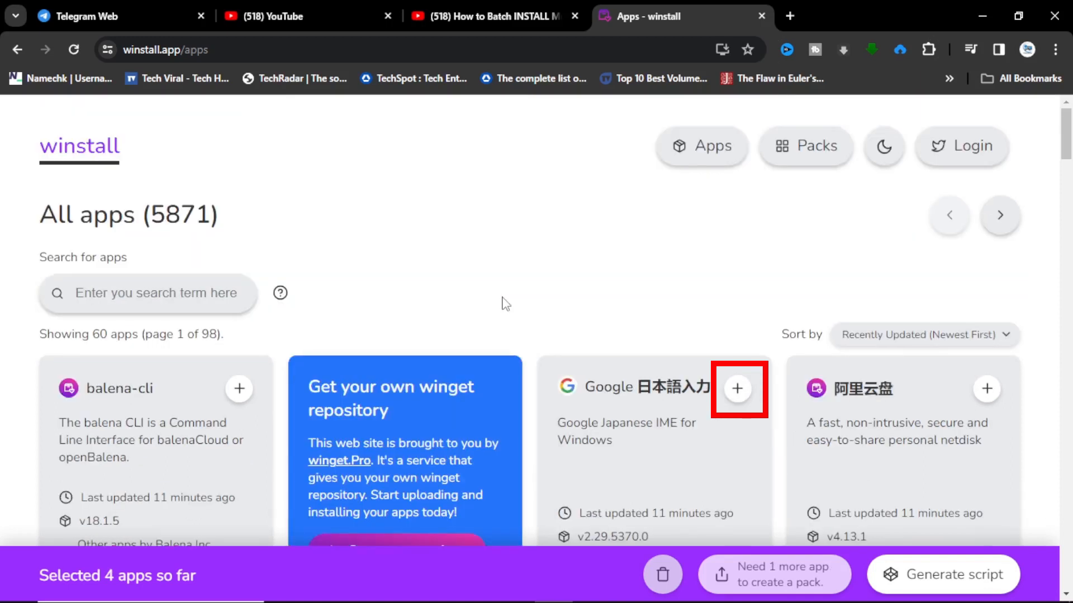
# Search the apps for "power t", add PowerToys (Preview) to the selection, and maximize the browser window.
pyautogui.write('po')
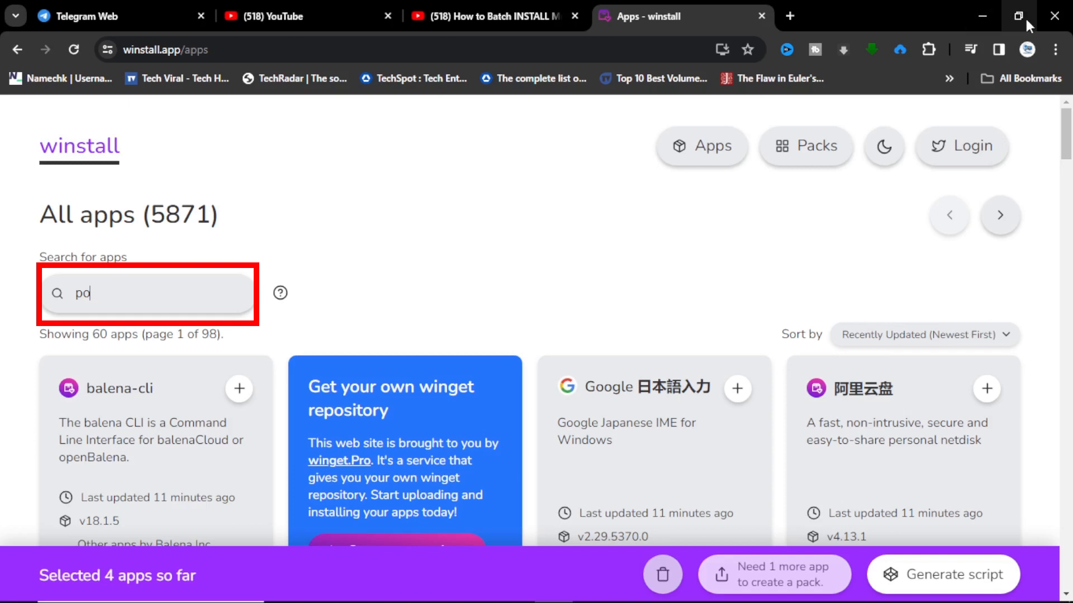
pyautogui.write('wer')
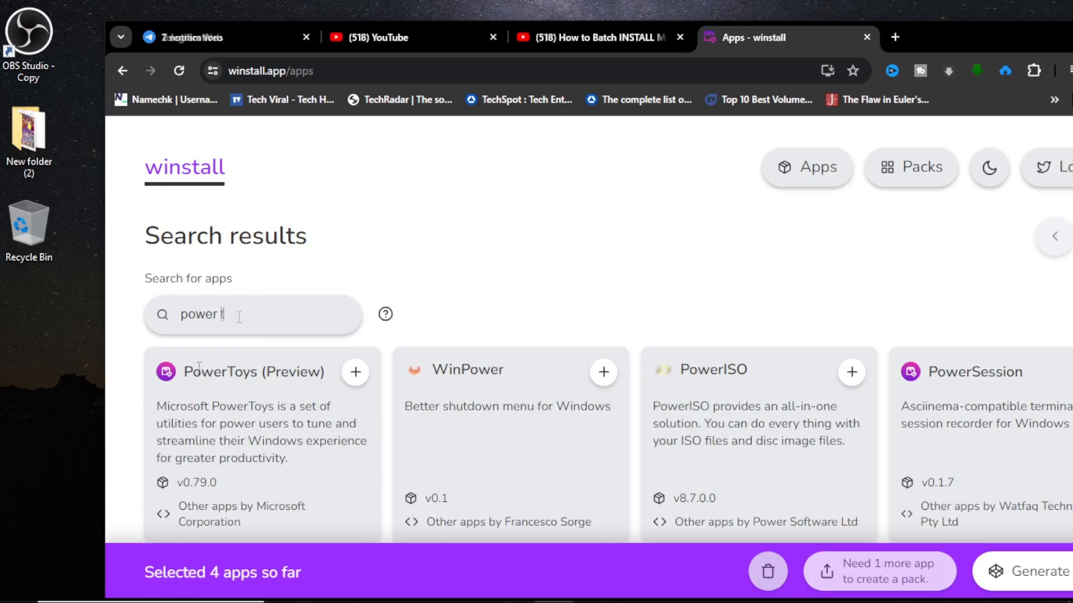
pyautogui.write(' t')
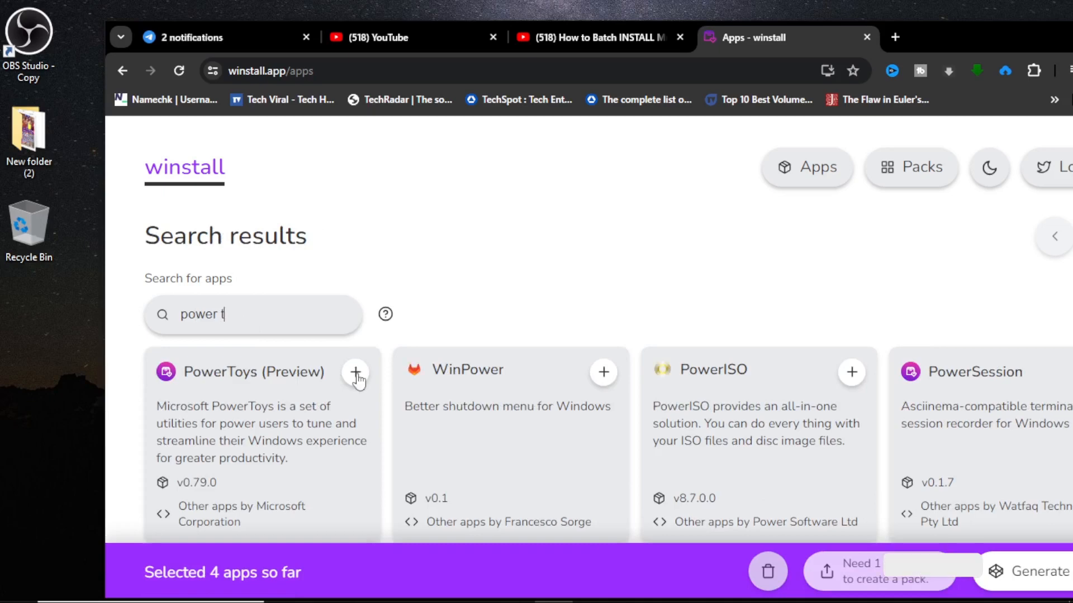
pyautogui.click(356, 375)
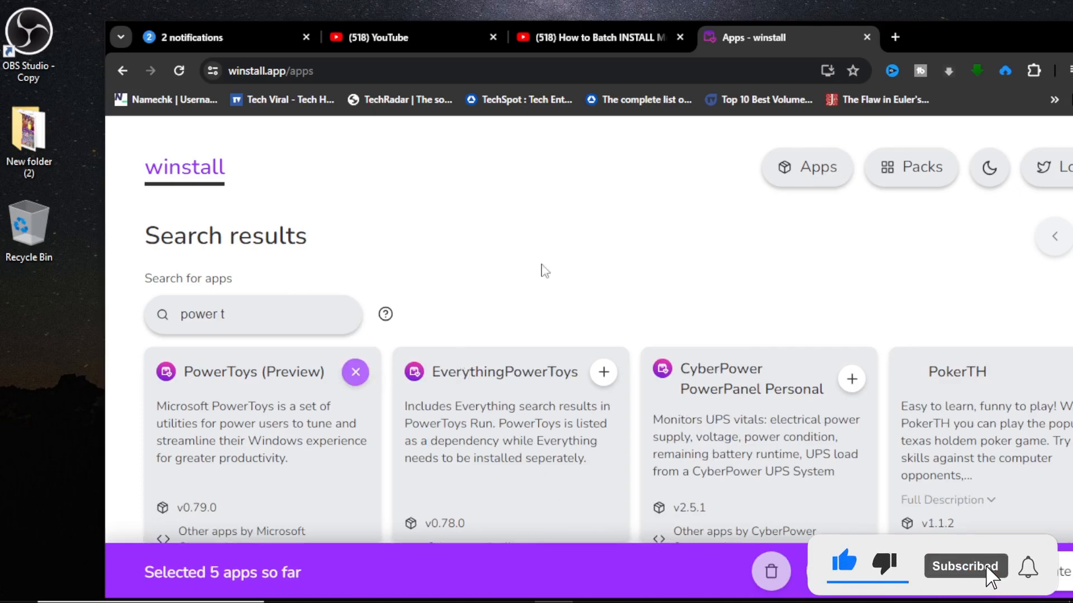
pyautogui.doubleClick(998, 40)
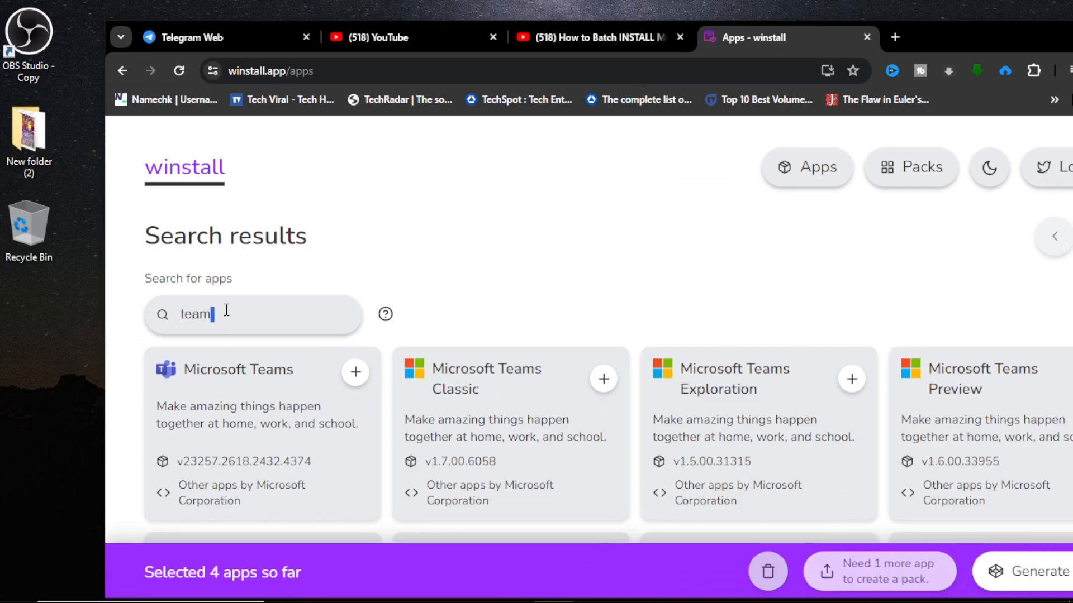
# Clear the term "team" from the app search.
pyautogui.press('BackSpace')
pyautogui.press('BackSpace')
pyautogui.press('BackSpace')
pyautogui.press('BackSpace')
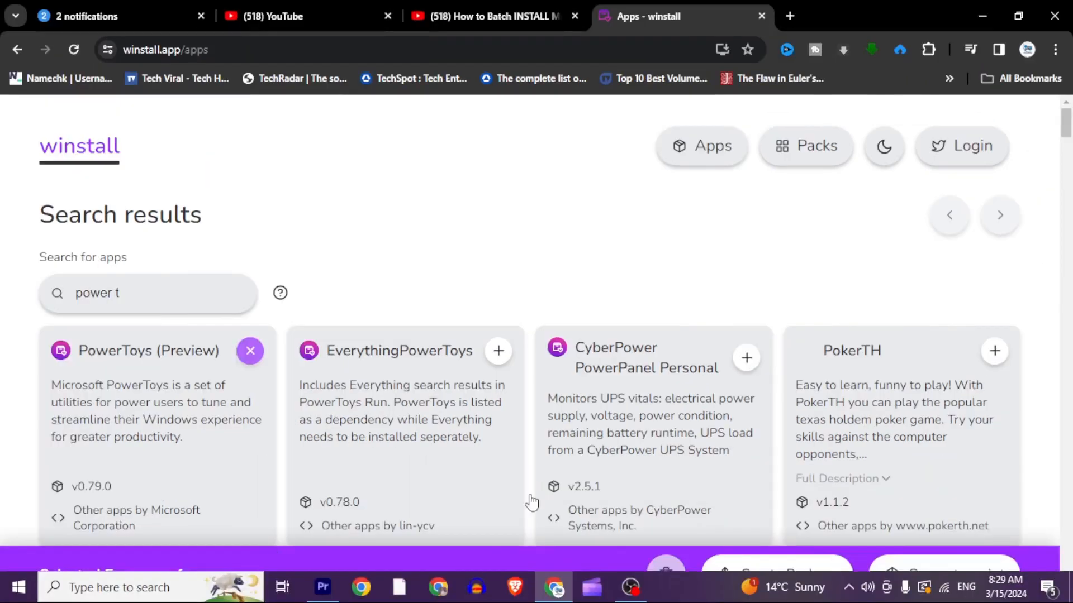
# Generate the batch installation script for the selected apps and download it as a .bat file.
pyautogui.click(959, 586)
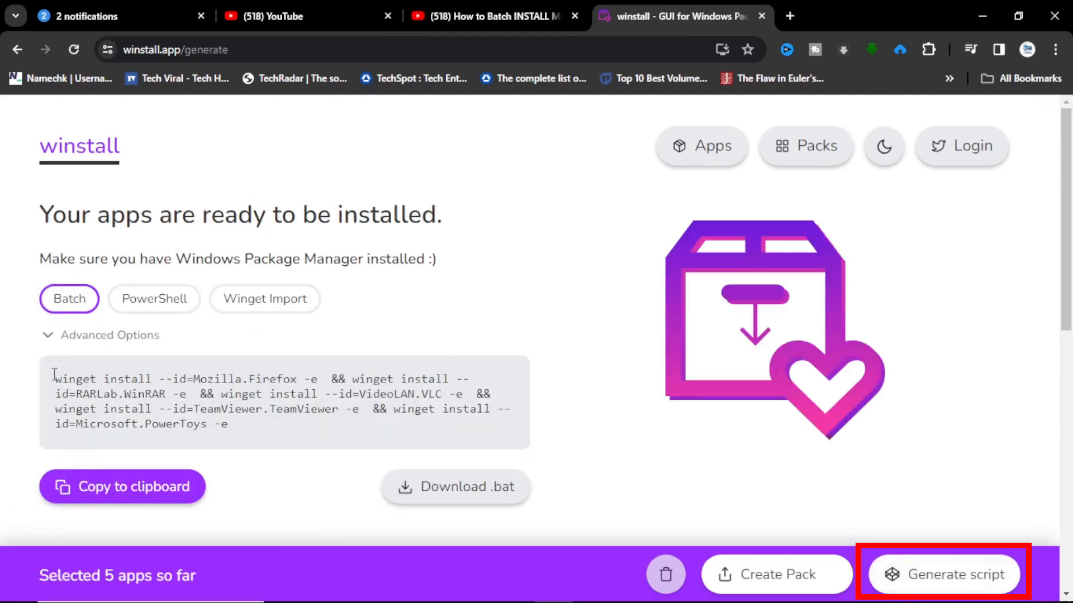
pyautogui.moveTo(54, 373); pyautogui.dragTo(291, 429)
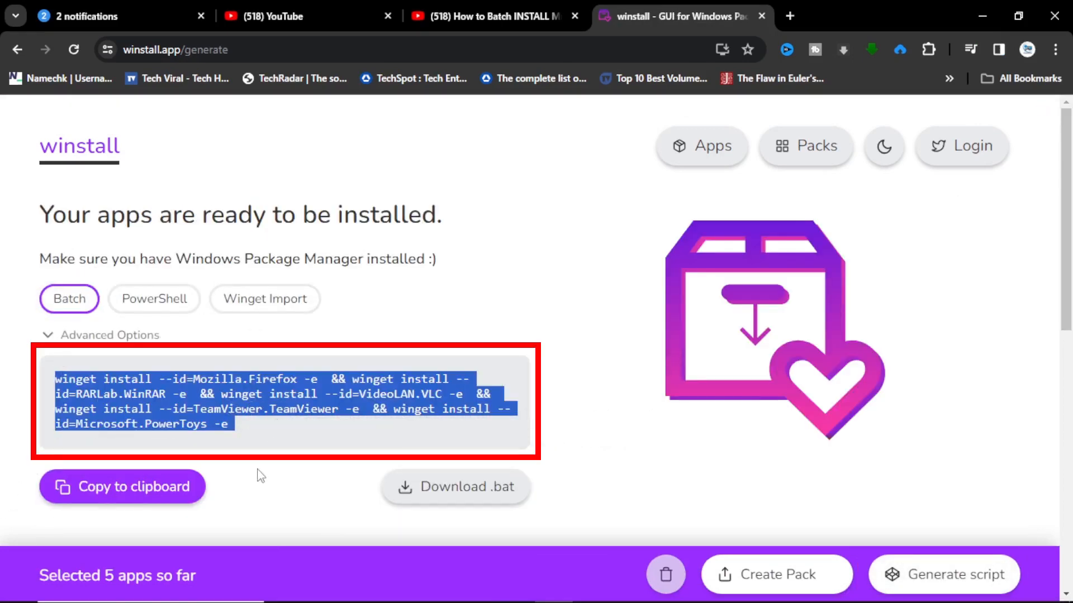
pyautogui.scroll(-1, 253, 457)
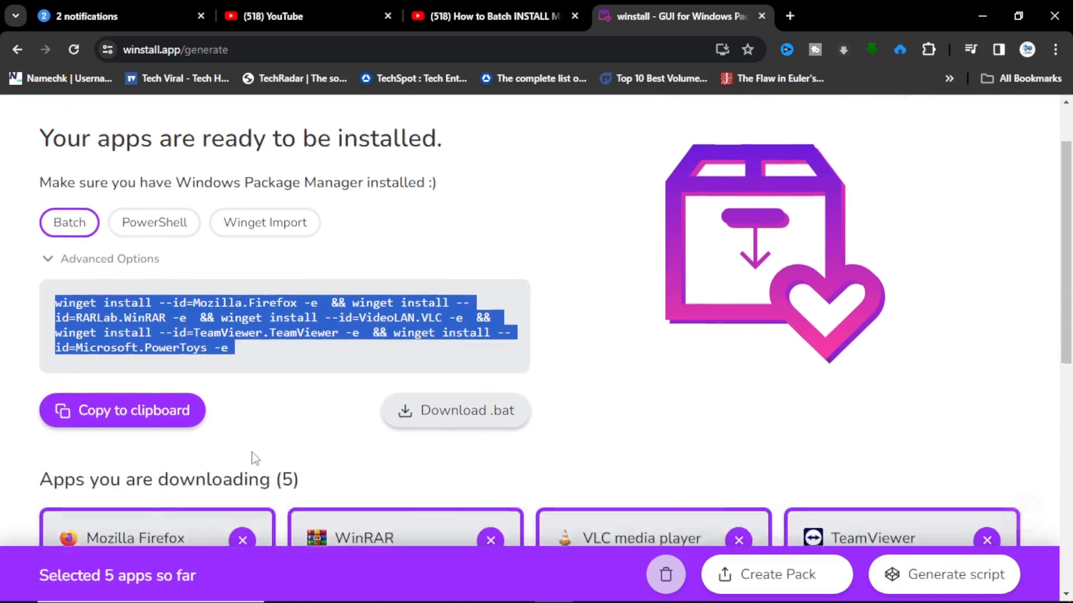
pyautogui.click(454, 413)
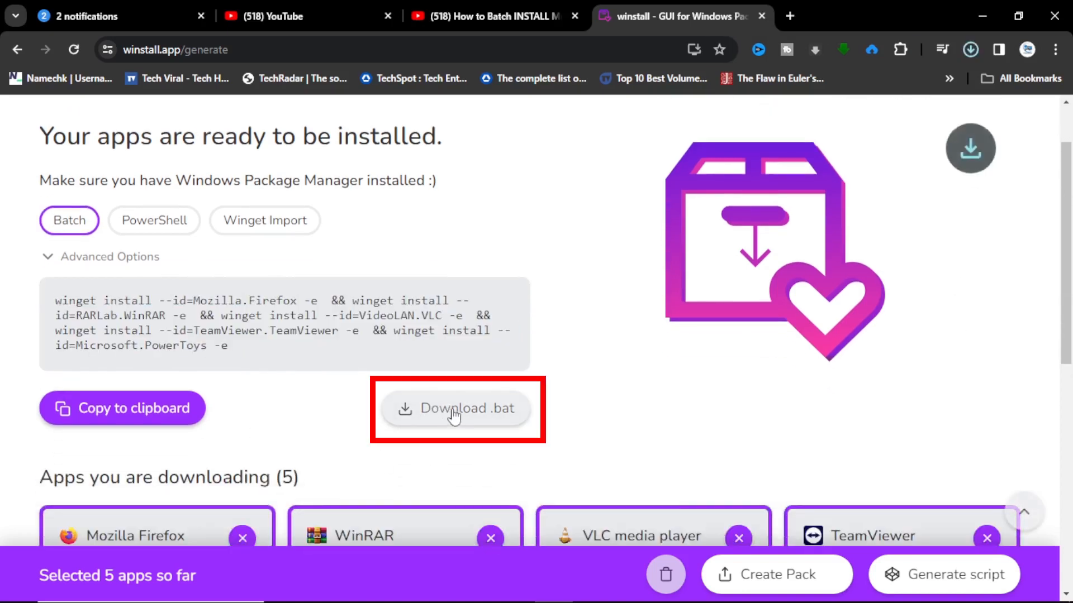
# Show the downloaded winstall-2091.bat in its folder and try to run it as administrator.
pyautogui.click(970, 50)
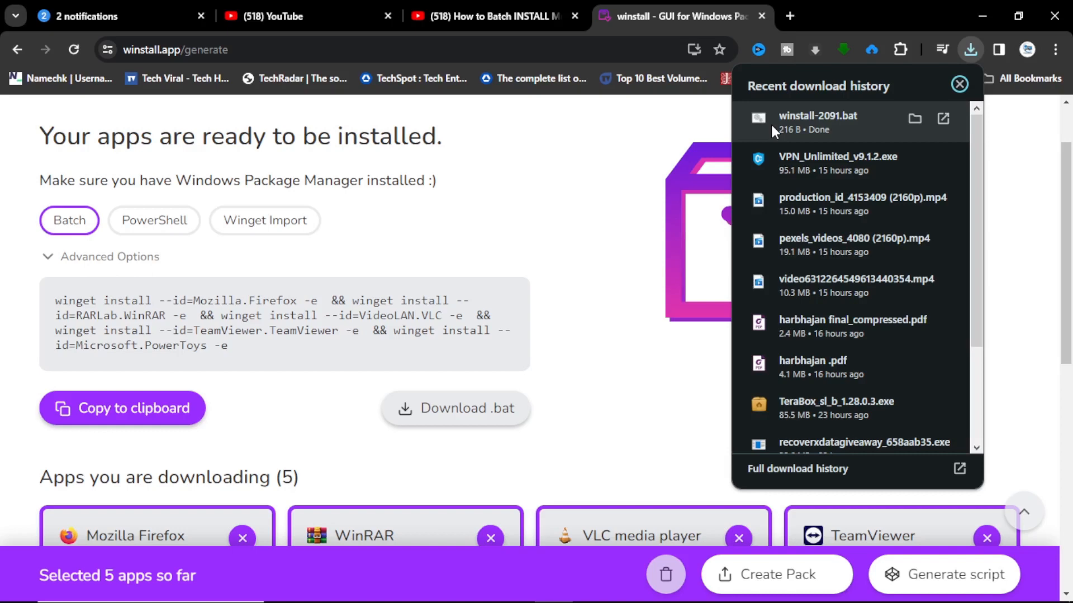
pyautogui.click(909, 122)
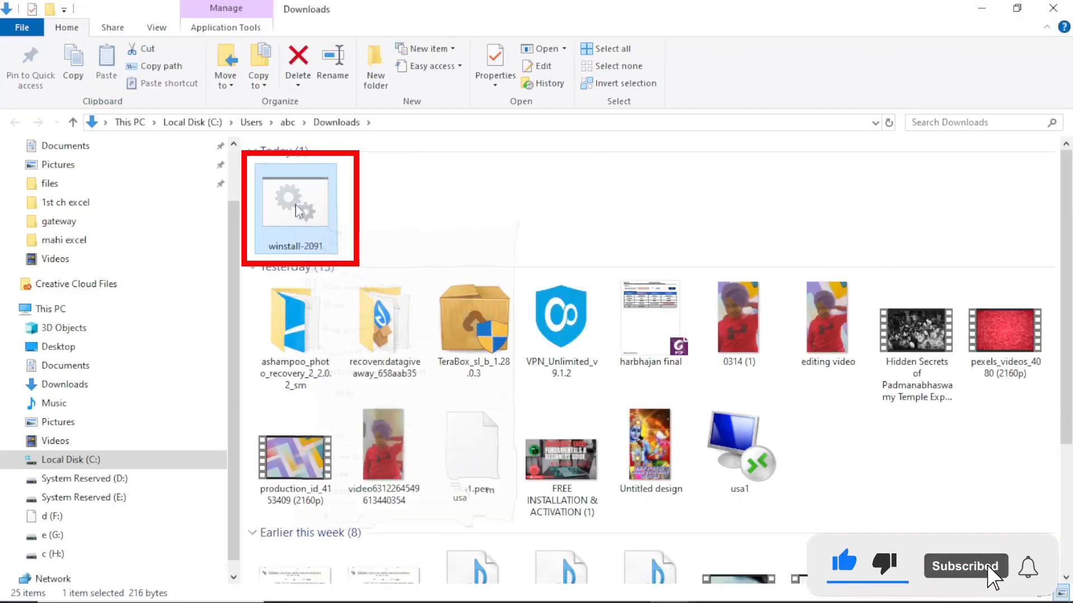
pyautogui.rightClick(297, 207)
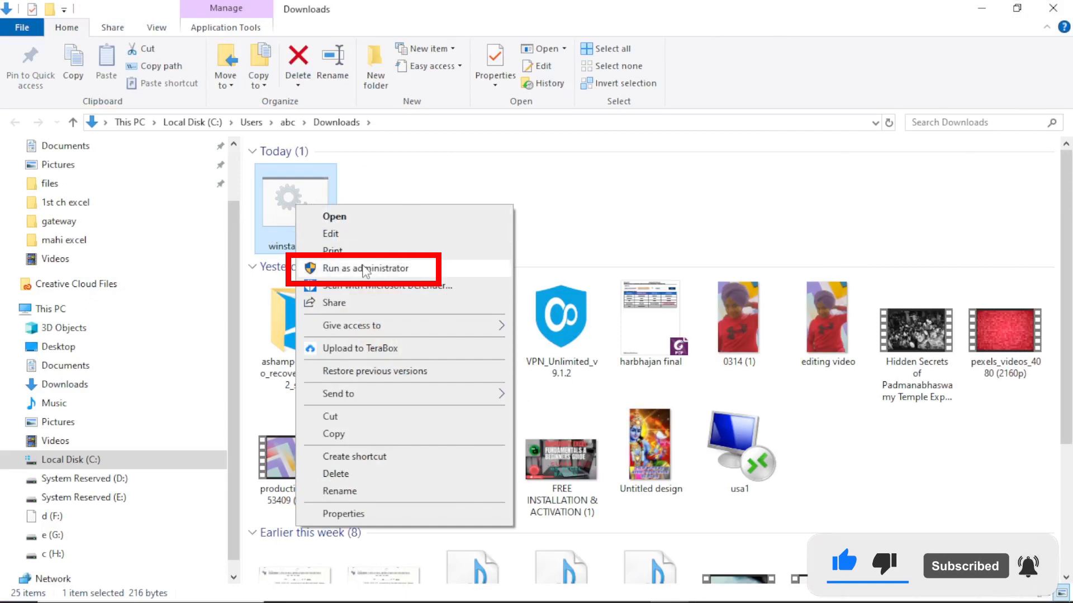
pyautogui.click(363, 269)
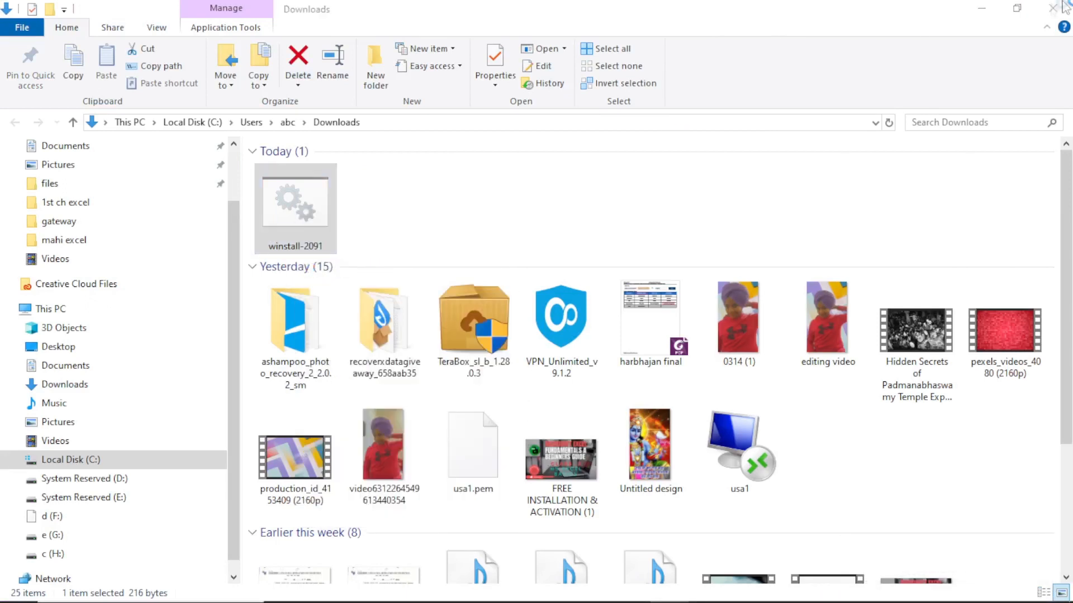
# Open winstall-2091 for editing in Notepad, examine its winget install commands and app IDs, and close it.
pyautogui.rightClick(308, 223)
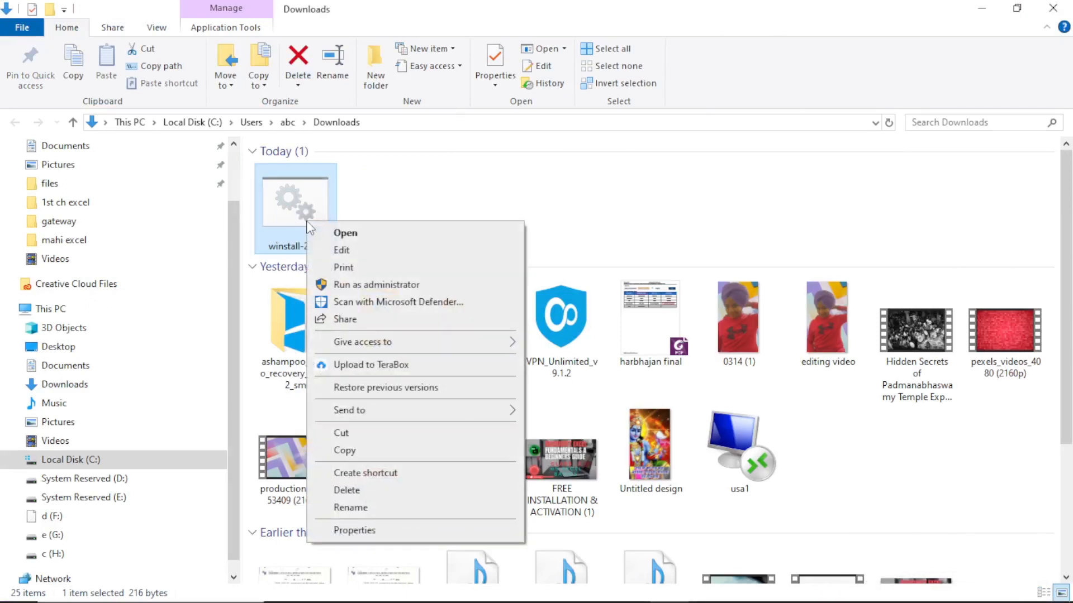
pyautogui.click(363, 252)
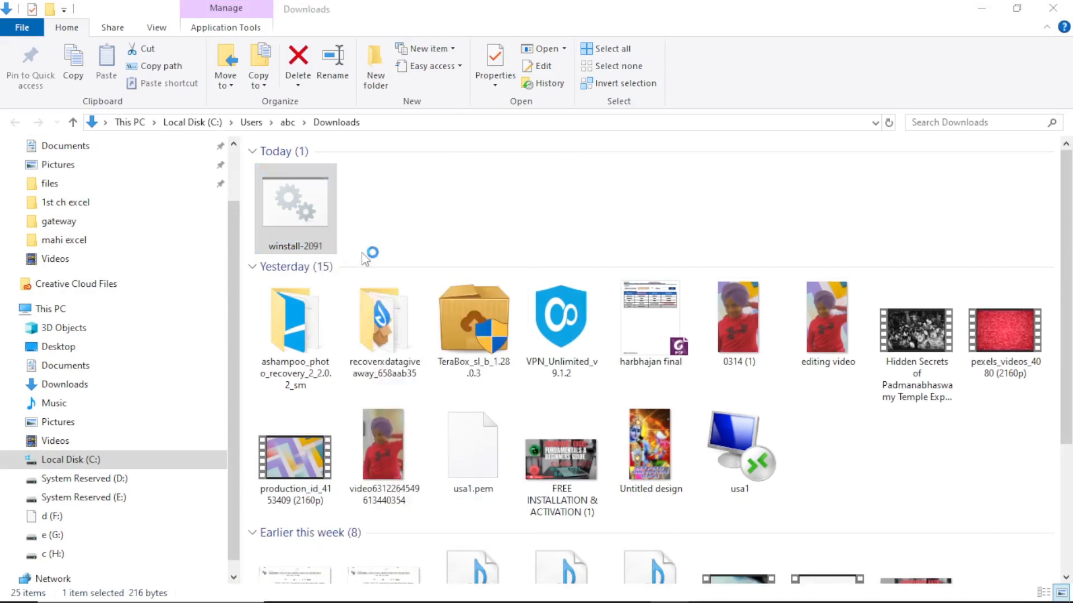
pyautogui.click(571, 455)
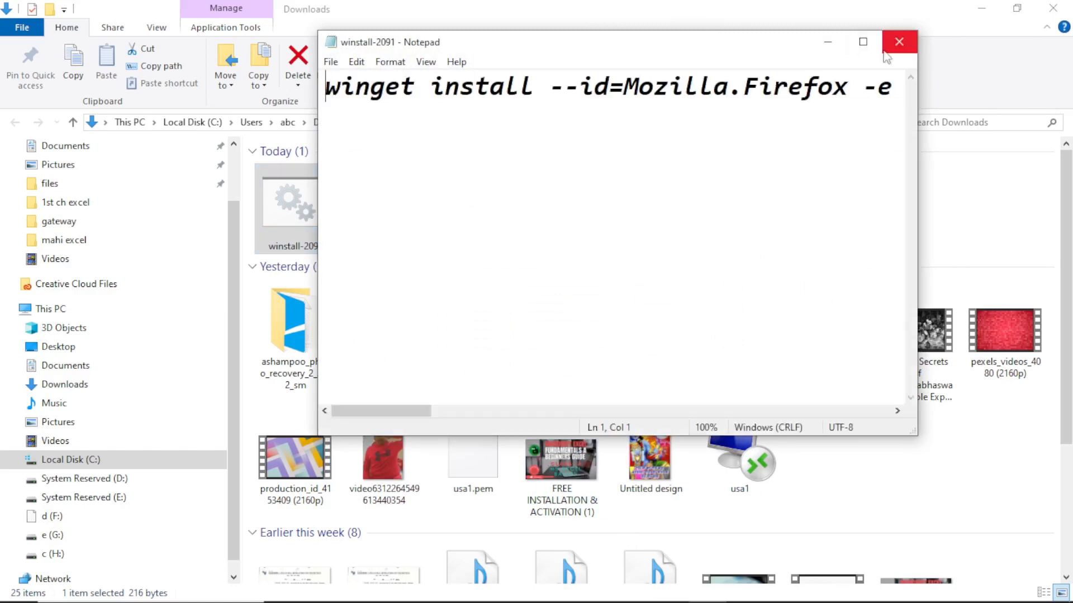
pyautogui.click(863, 42)
pyautogui.moveTo(7, 50); pyautogui.dragTo(98, 51)
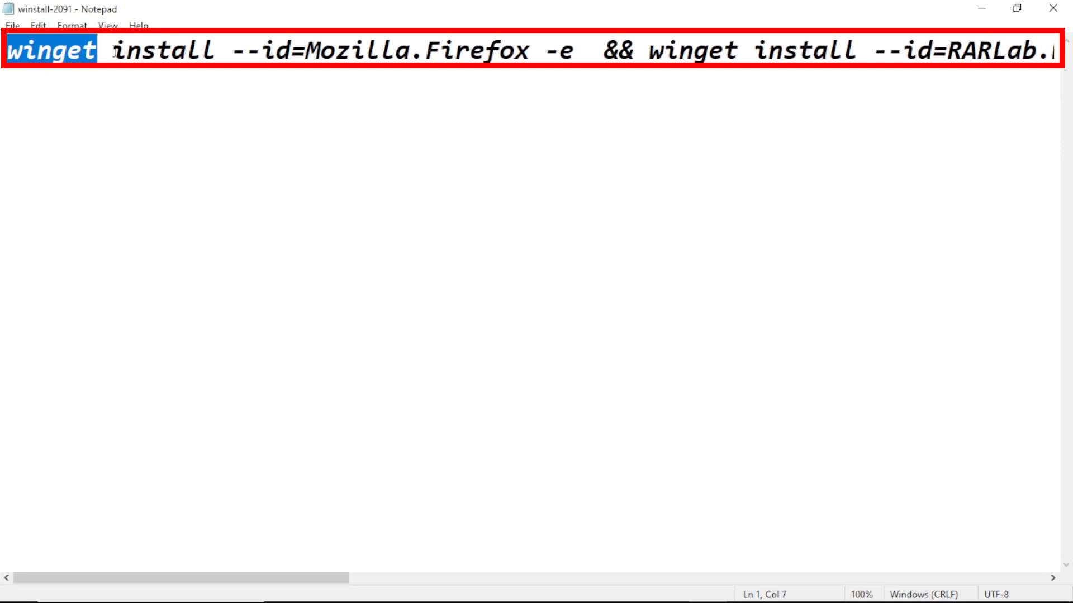
pyautogui.moveTo(114, 52); pyautogui.dragTo(217, 52)
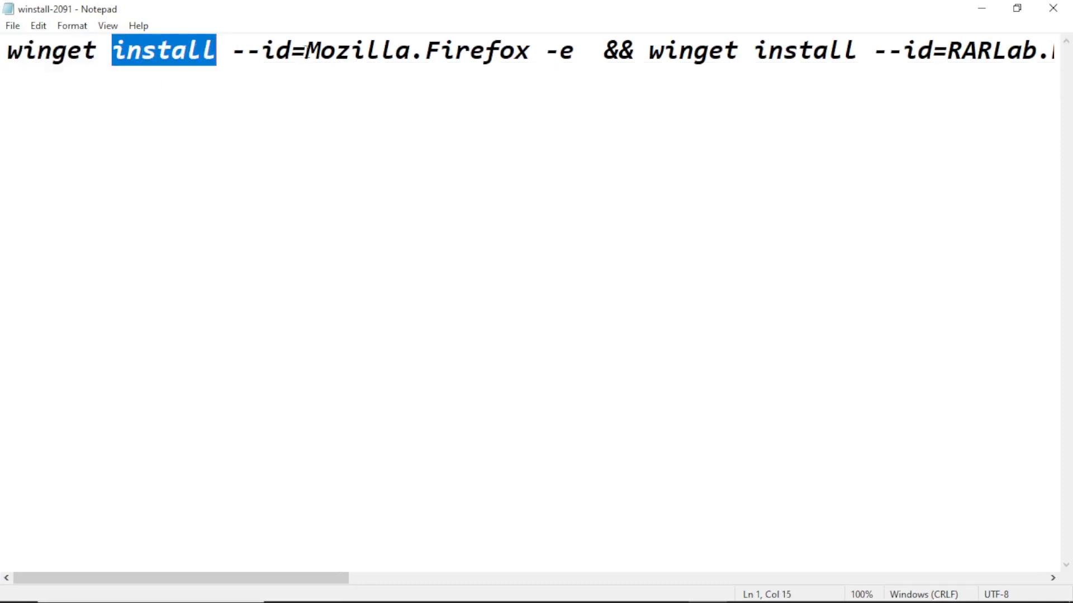
pyautogui.moveTo(307, 53); pyautogui.dragTo(534, 44)
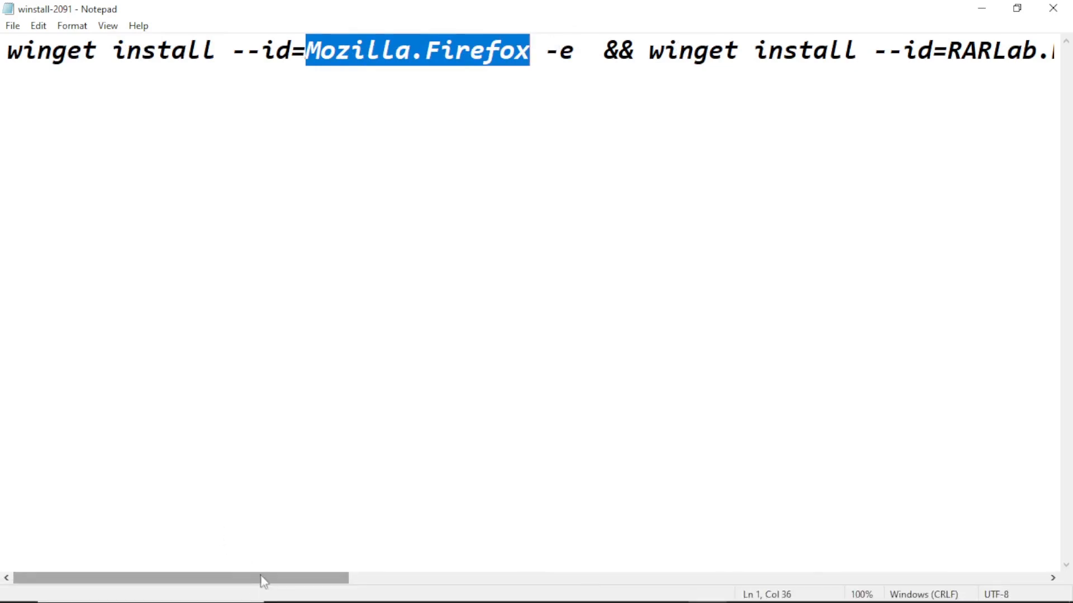
pyautogui.moveTo(259, 572); pyautogui.dragTo(557, 576)
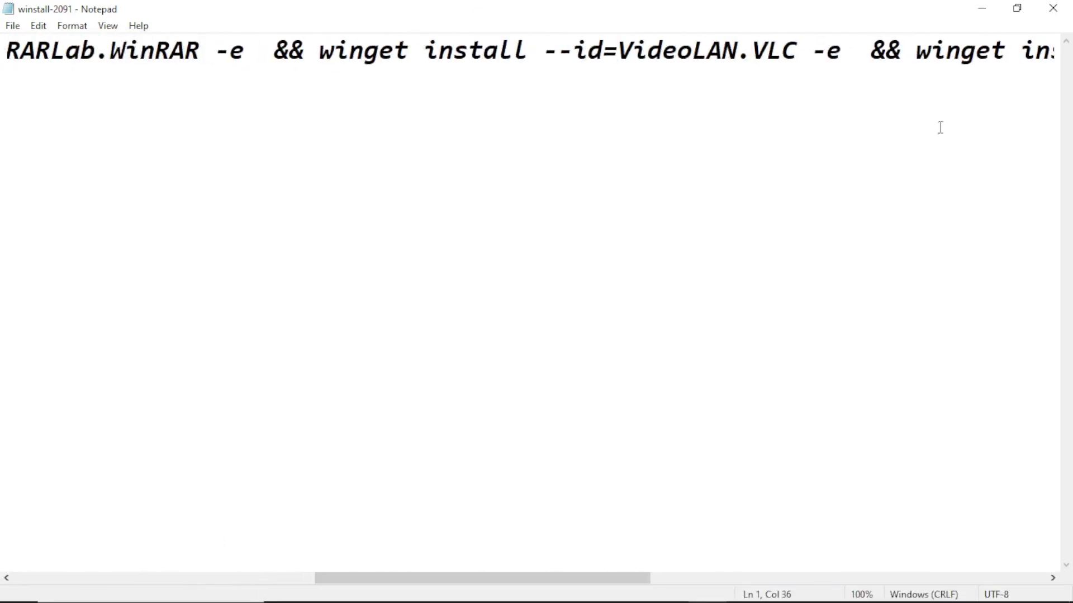
pyautogui.click(1052, 8)
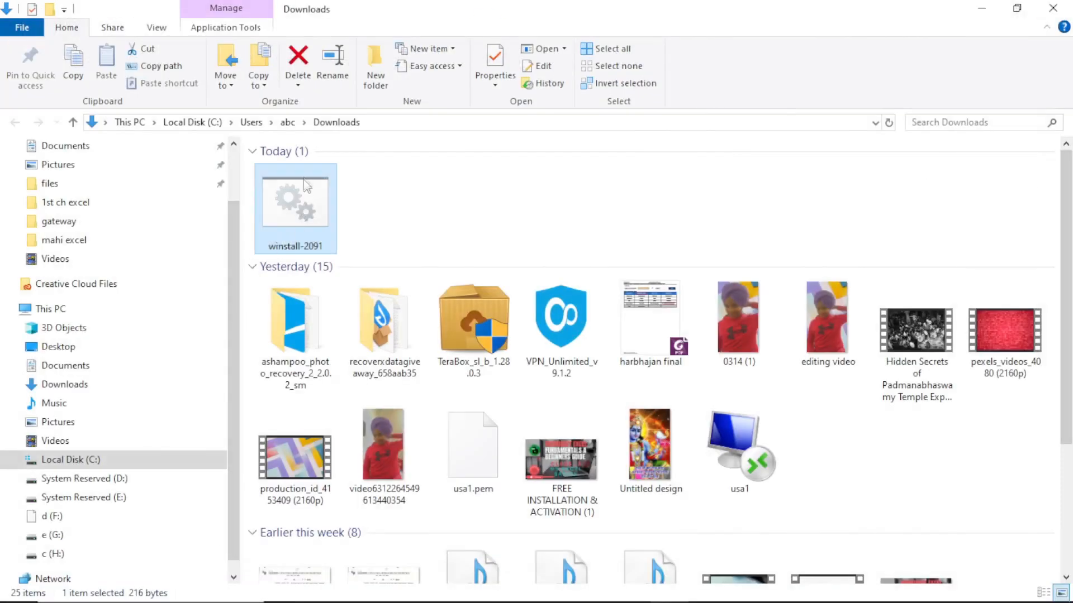
# Run winstall-2091 as administrator with the Downloads window minimized, and answer y to the source agreements terms.
pyautogui.rightClick(306, 205)
pyautogui.click(364, 270)
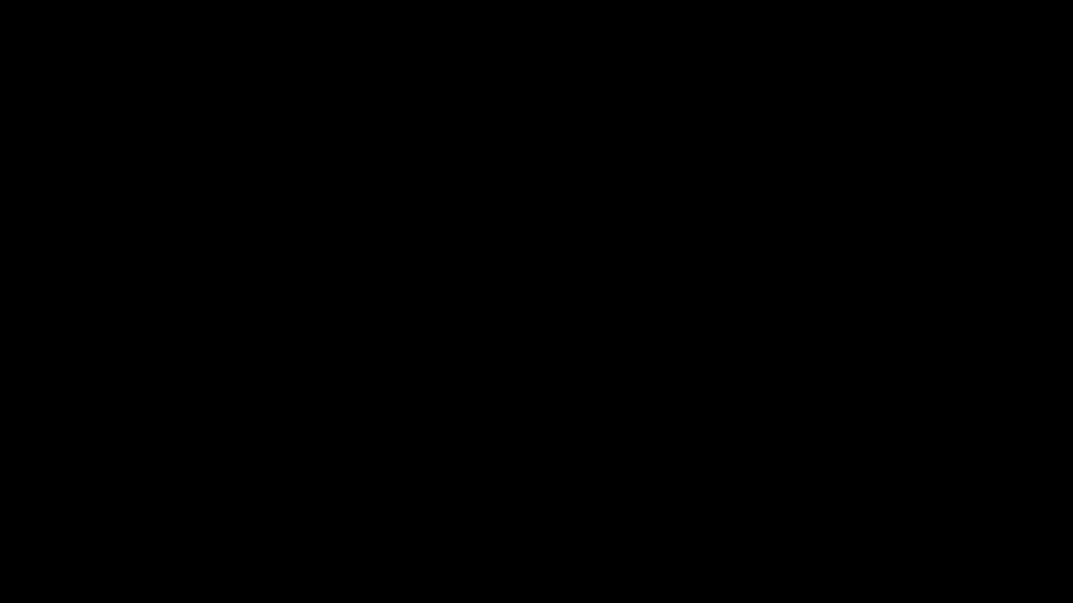
pyautogui.click(447, 391)
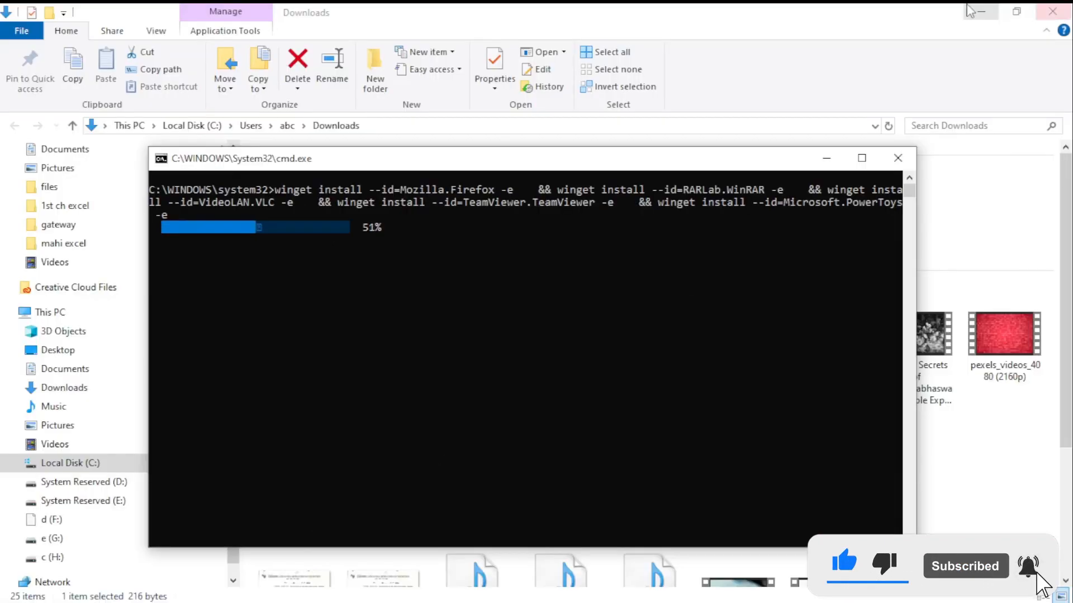
pyautogui.click(983, 12)
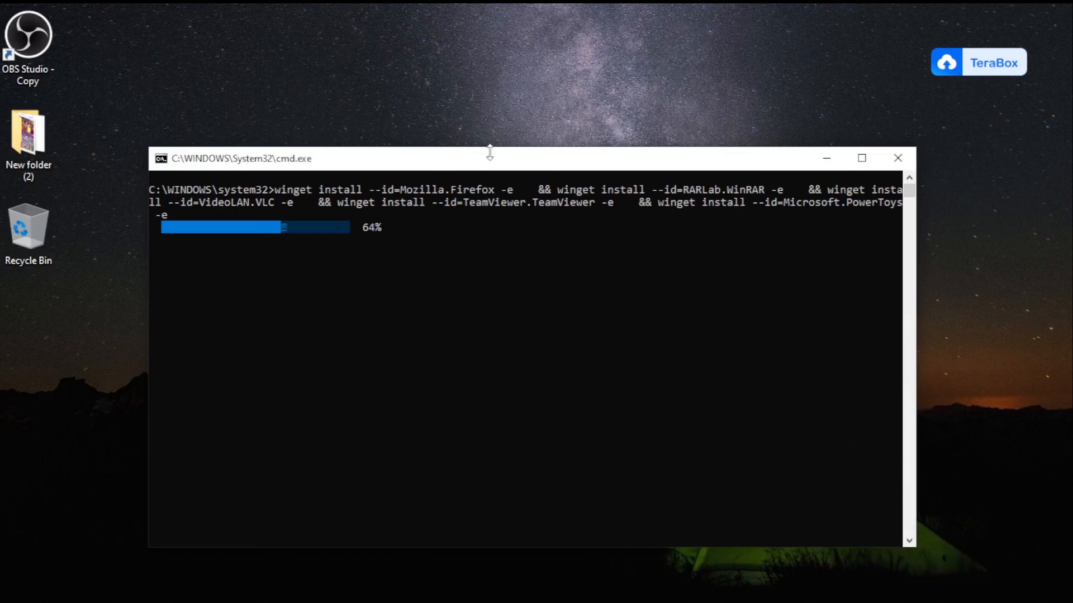
pyautogui.moveTo(490, 160); pyautogui.dragTo(421, 85)
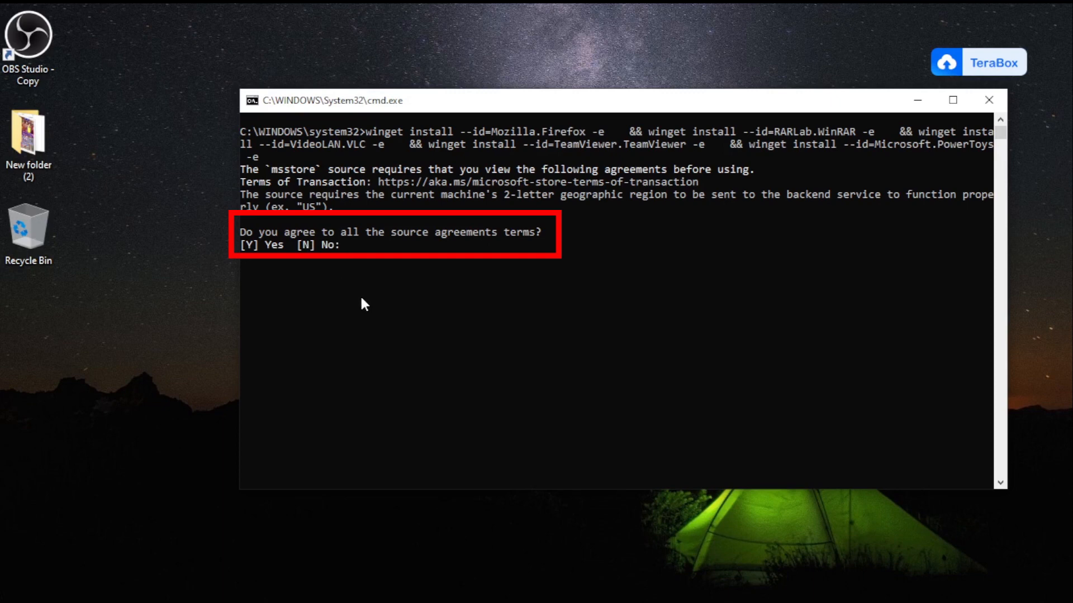
pyautogui.write('y')
pyautogui.press('Return')
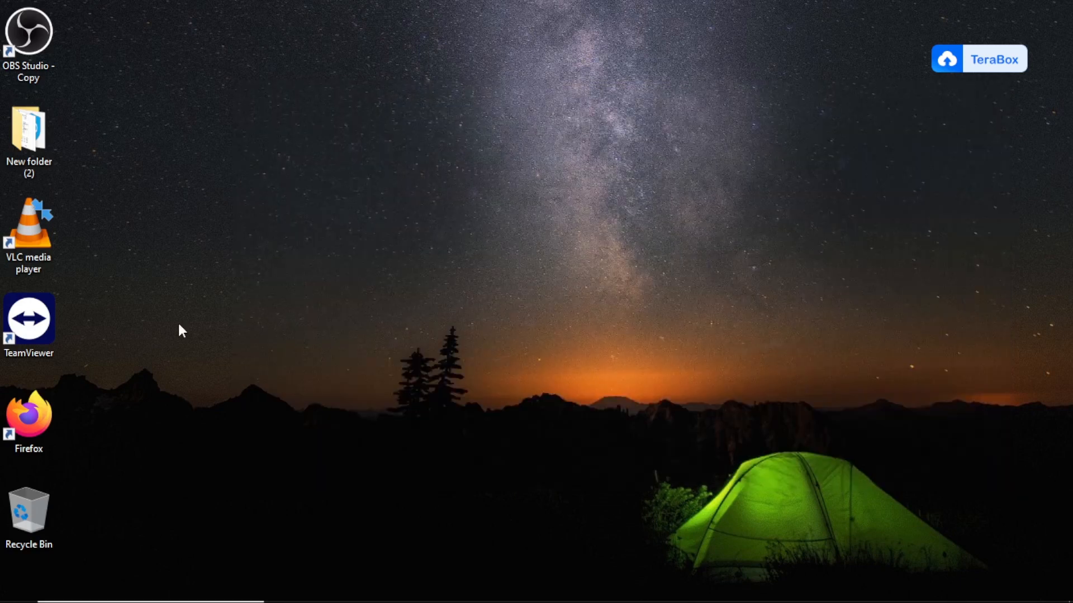
# Arrange the VLC media player, TeamViewer and Firefox shortcuts in a row along the desktop's upper edge.
pyautogui.moveTo(28, 227); pyautogui.dragTo(201, 44)
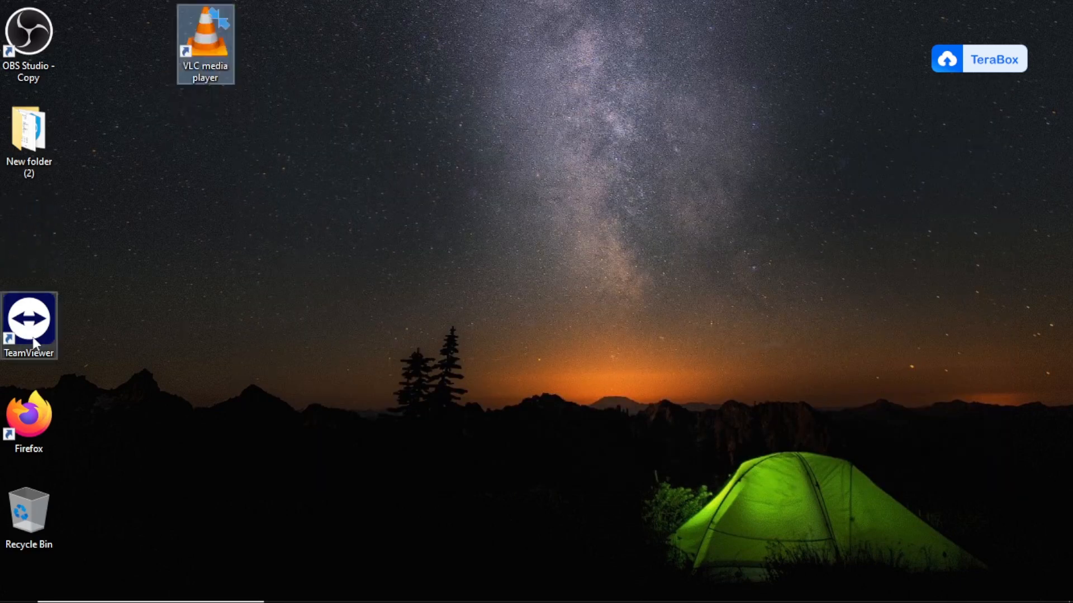
pyautogui.moveTo(32, 339); pyautogui.dragTo(327, 53)
pyautogui.moveTo(37, 417); pyautogui.dragTo(415, 42)
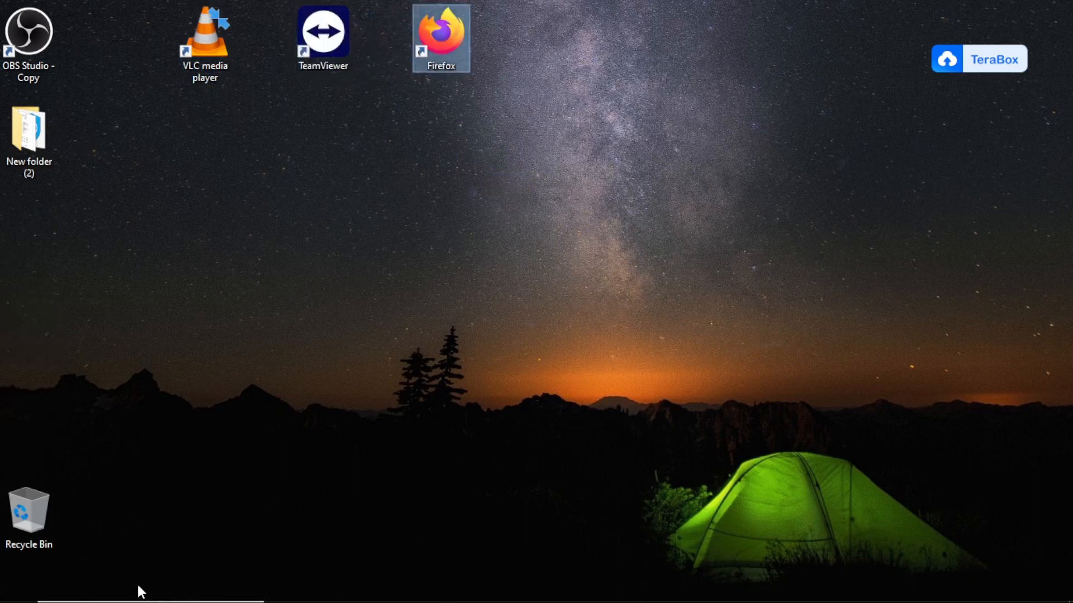
# Search Windows for "power toys".
pyautogui.click(112, 586)
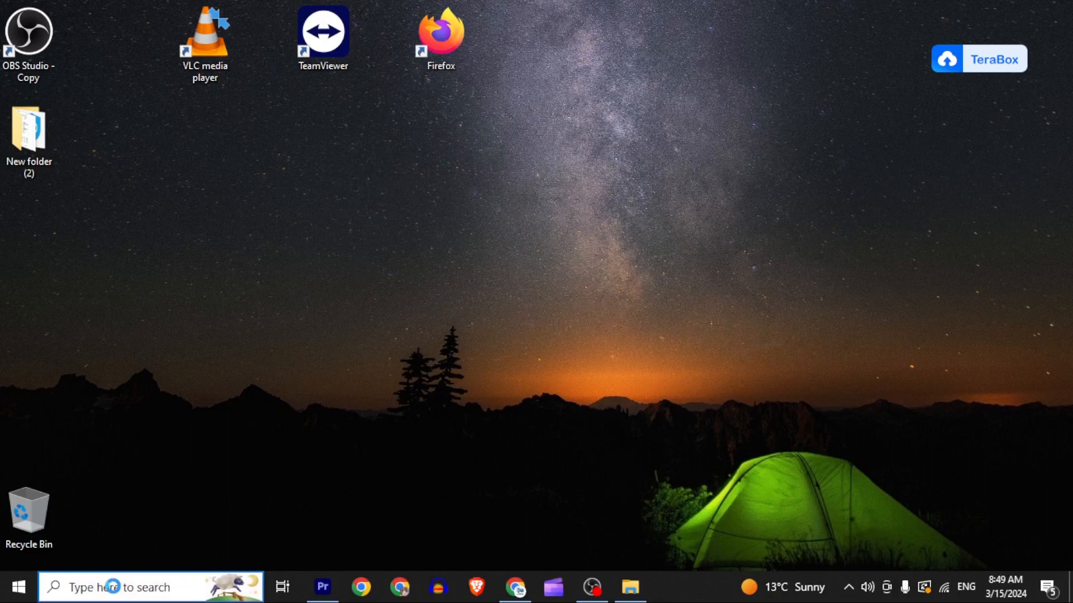
pyautogui.write('pow')
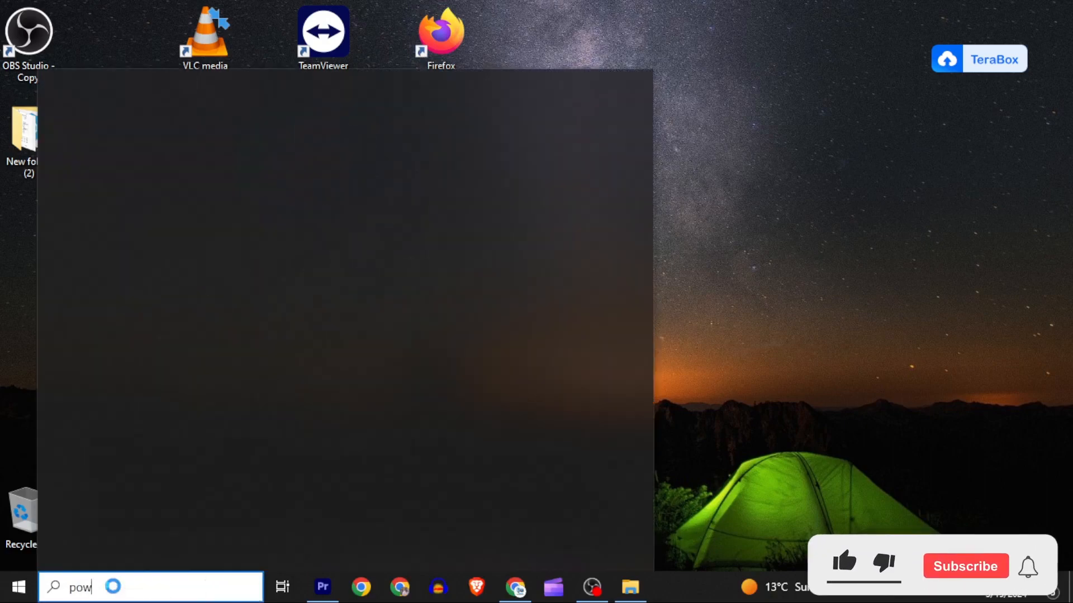
pyautogui.write('er')
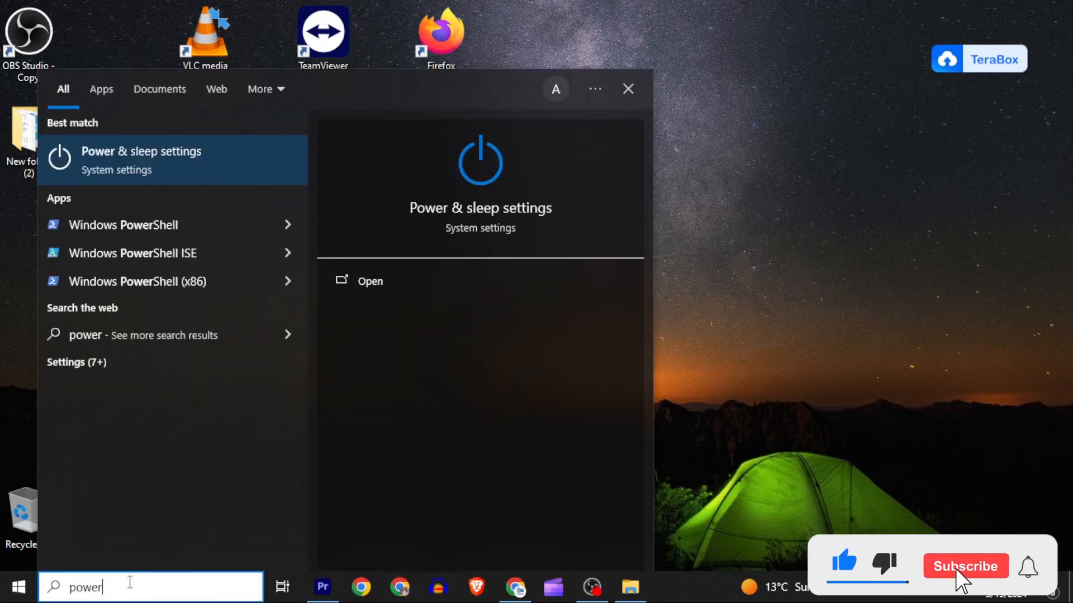
pyautogui.write(' to')
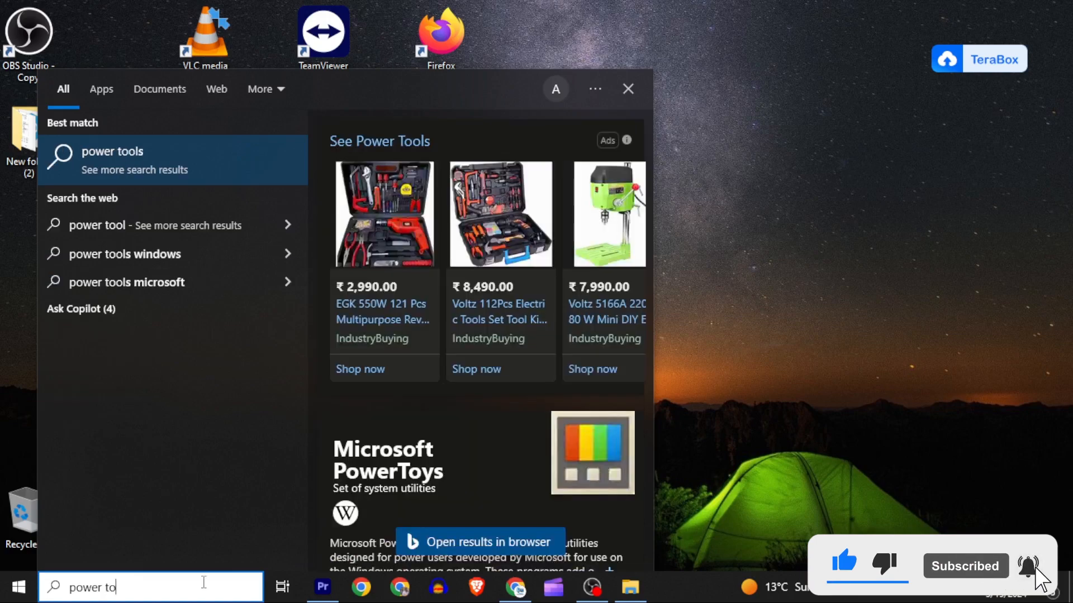
pyautogui.write('ys')
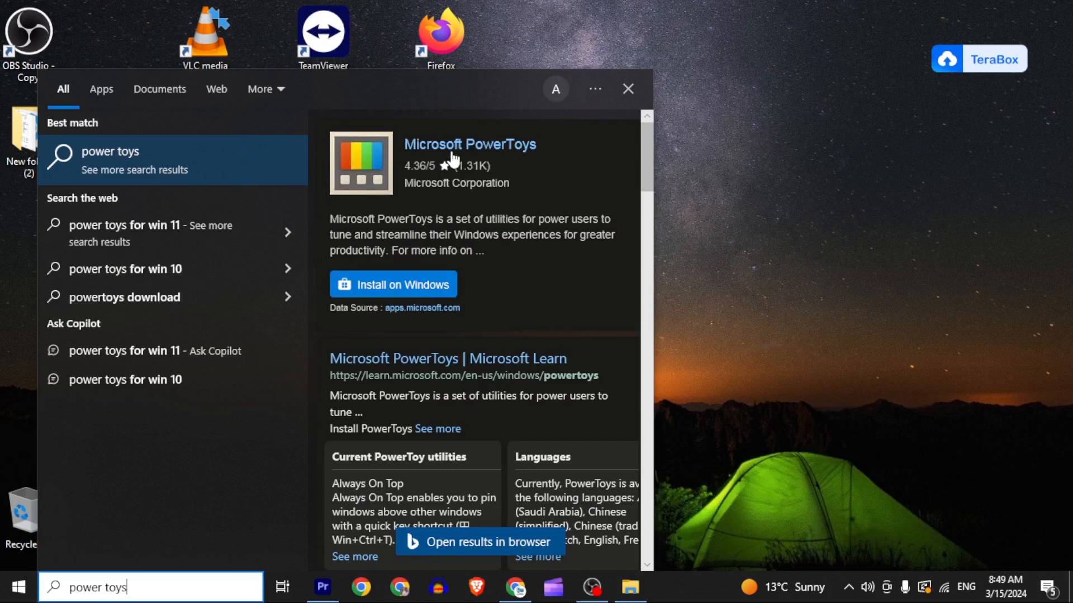
pyautogui.moveTo(125, 29); pyautogui.dragTo(499, 62)
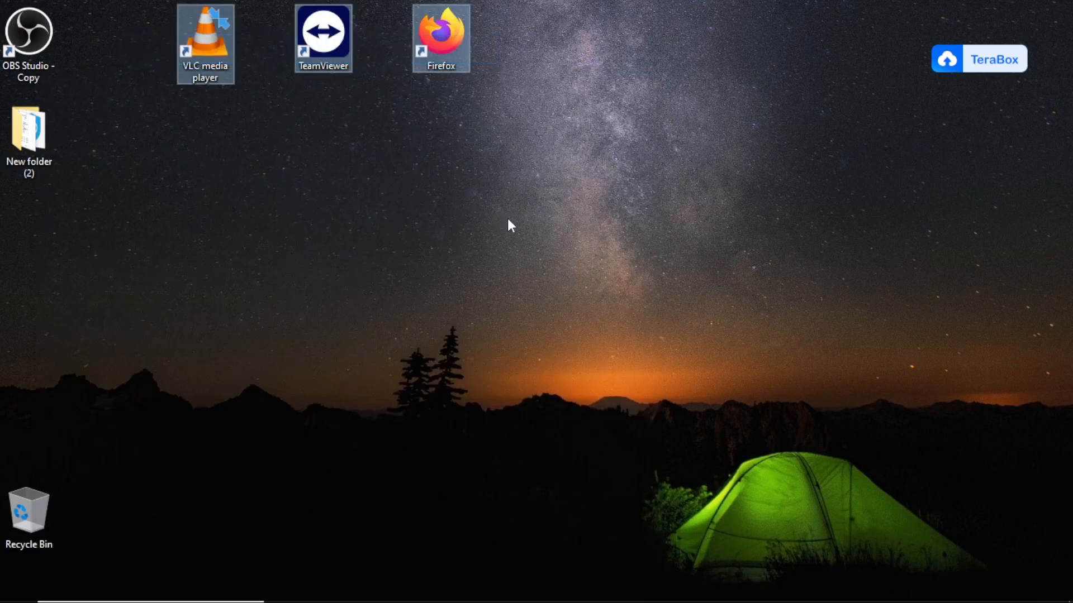
pyautogui.moveTo(127, 37); pyautogui.dragTo(478, 49)
pyautogui.click(359, 242)
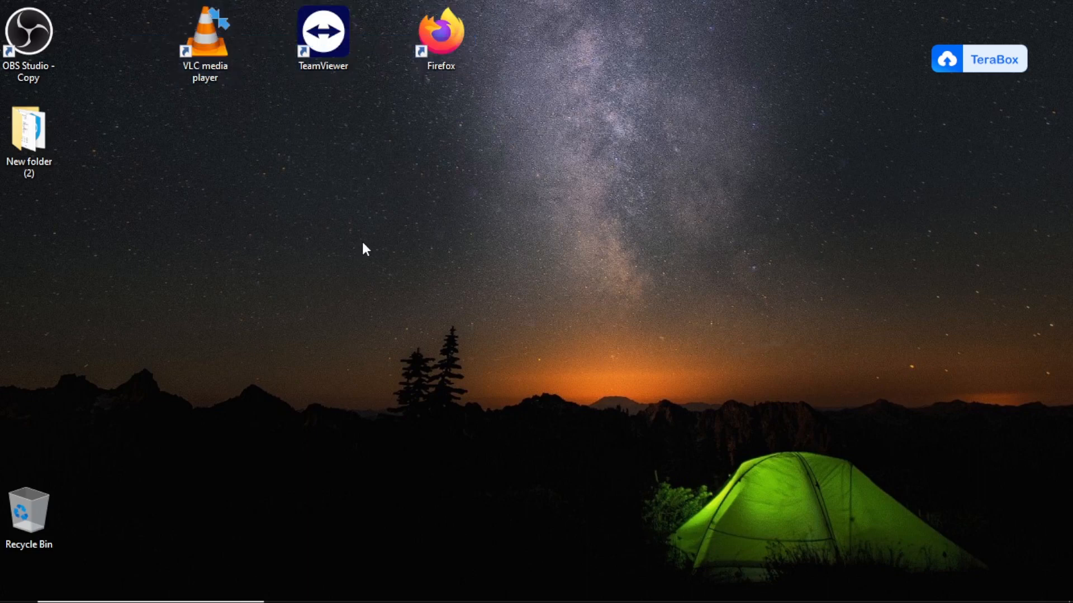
# Switch back to winstall in Chrome, review the list of apps being downloaded, and open the full app catalogue.
pyautogui.moveTo(224, 600)
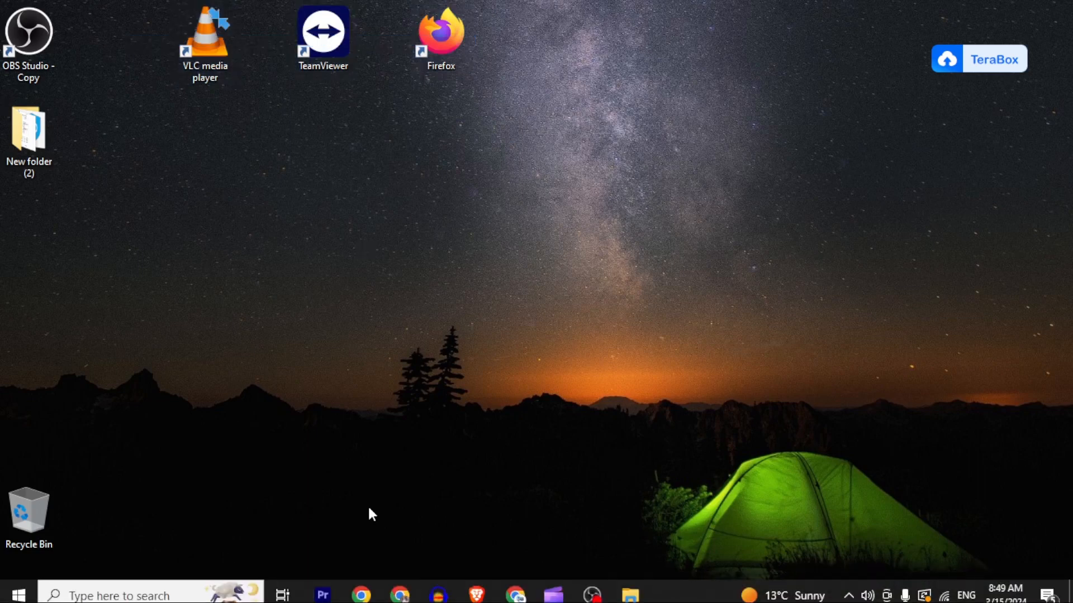
pyautogui.click(515, 594)
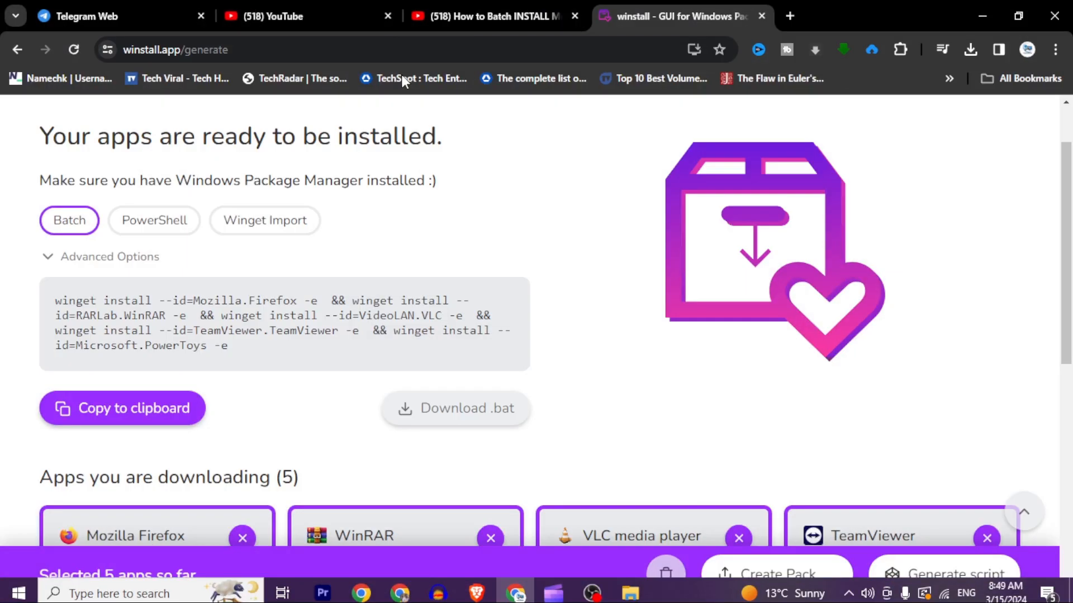
pyautogui.scroll(-1, 230, 330)
pyautogui.scroll(-3, 231, 329)
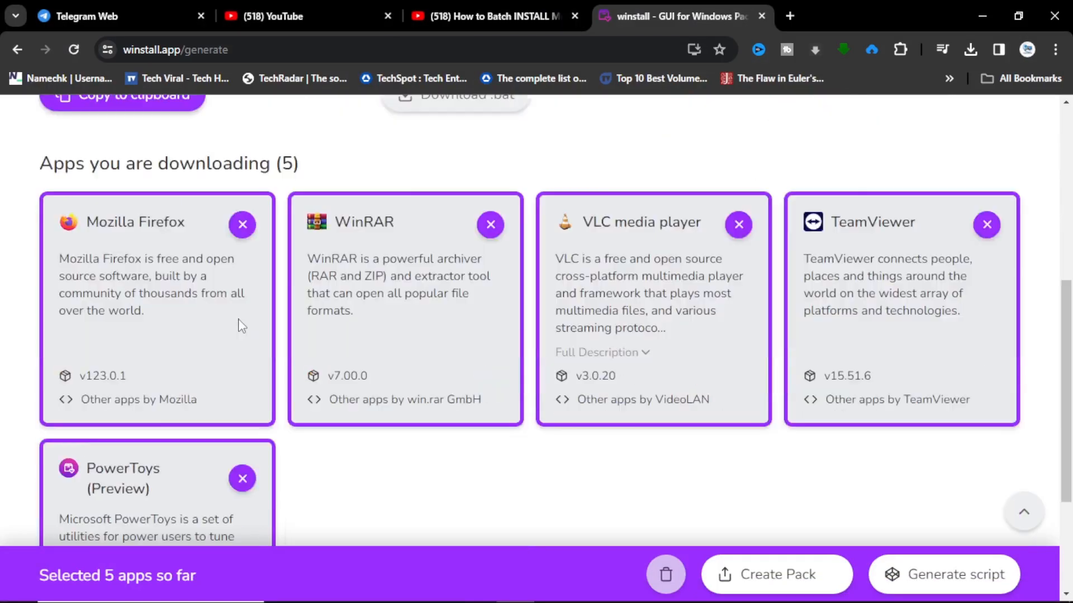
pyautogui.scroll(3, 618, 441)
pyautogui.scroll(3, 659, 253)
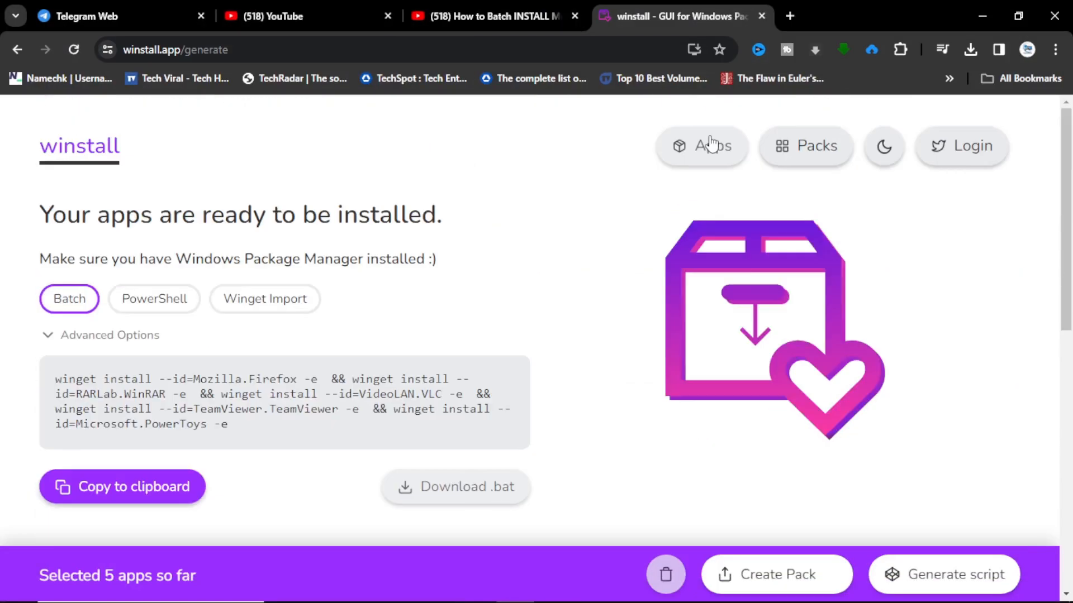
pyautogui.click(710, 144)
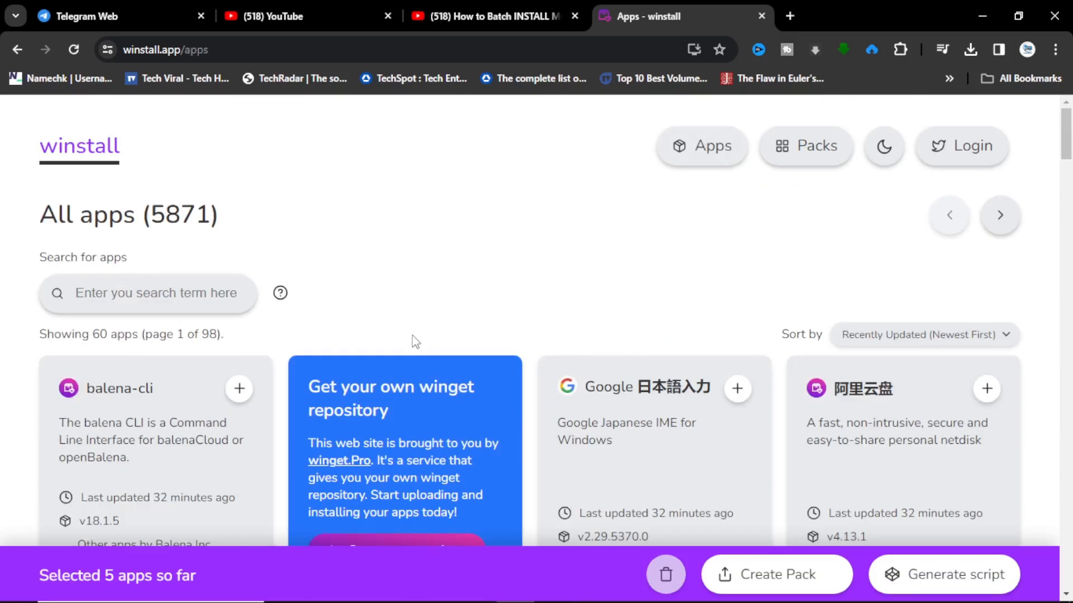
# Examine the full app catalogue, checking the total number of apps and browsing the available entries on the first page.
pyautogui.scroll(-4, 414, 341)
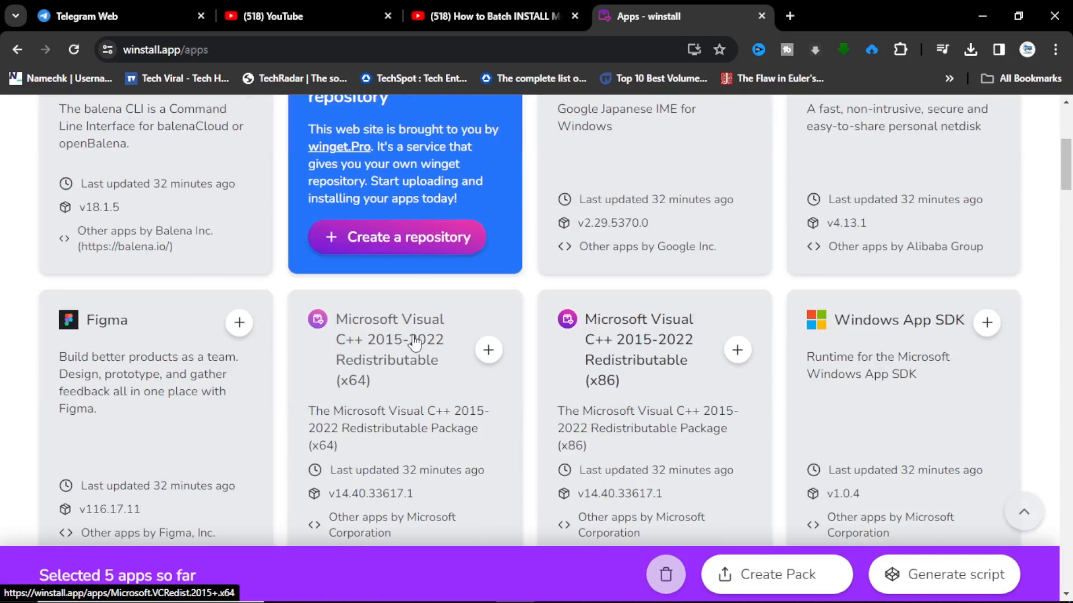
pyautogui.scroll(4, 414, 341)
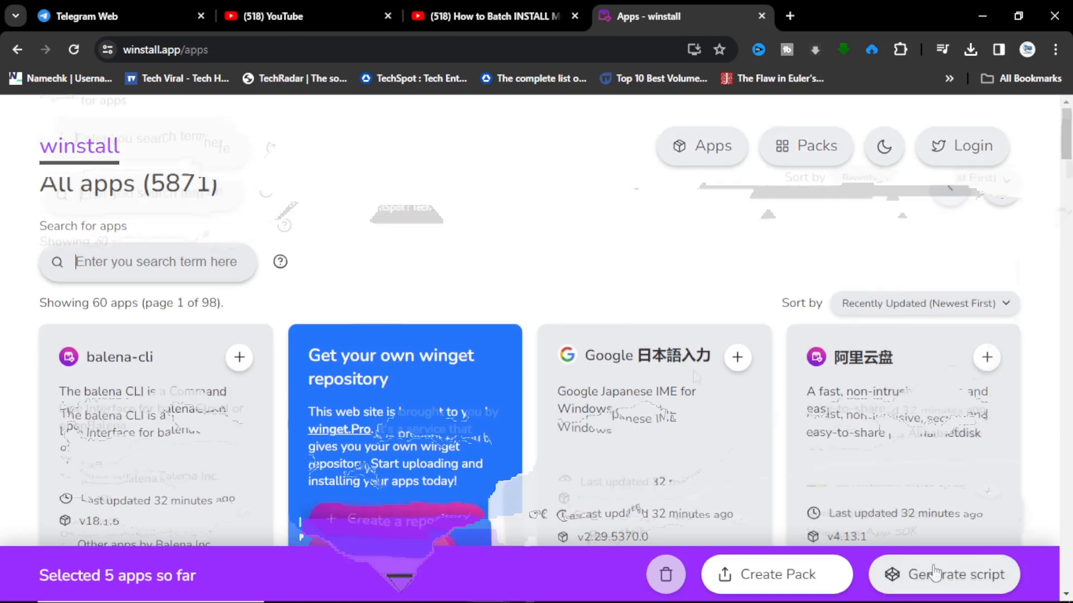
pyautogui.scroll(-3, 693, 245)
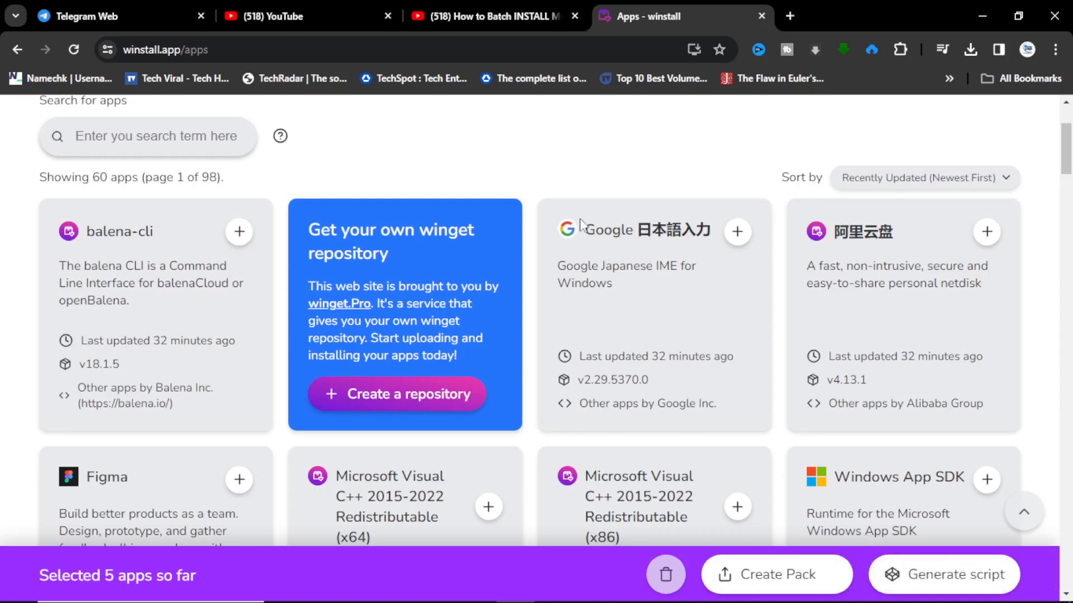
pyautogui.scroll(3, 581, 224)
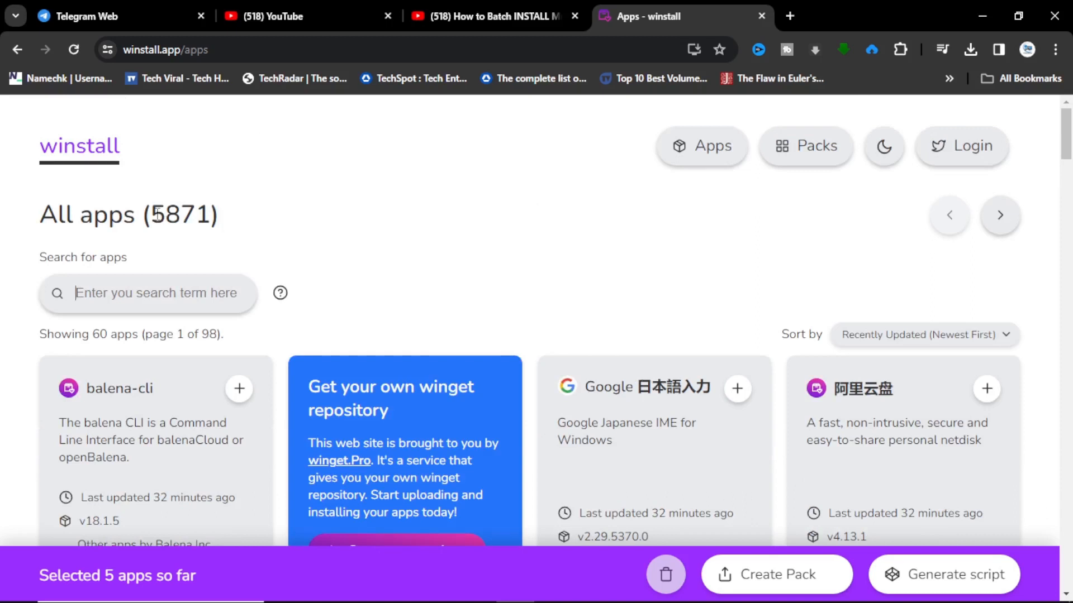
pyautogui.moveTo(157, 215); pyautogui.dragTo(215, 217)
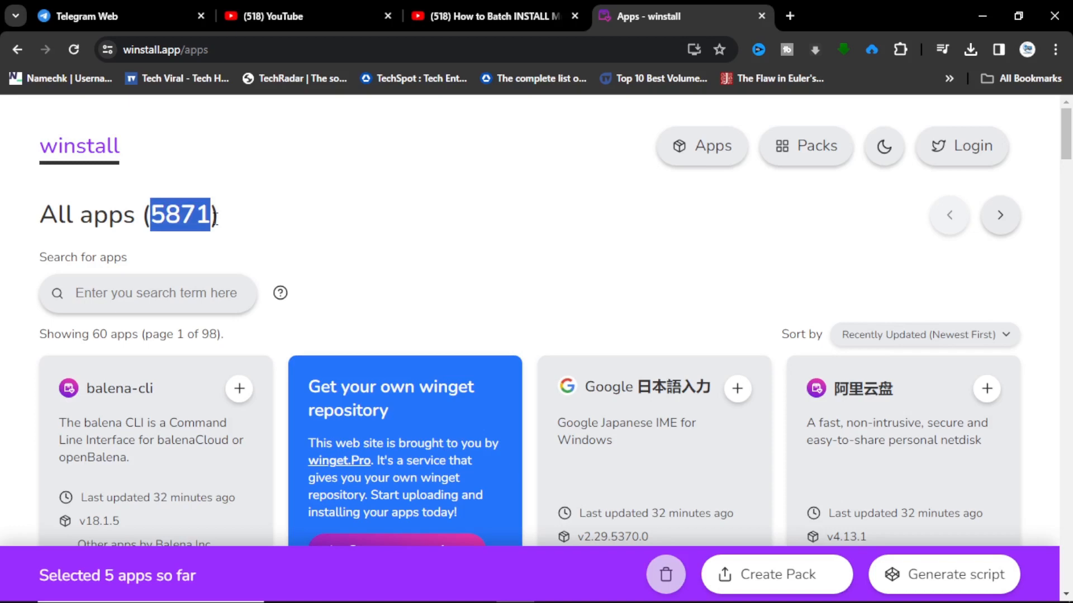
pyautogui.scroll(-10, 451, 376)
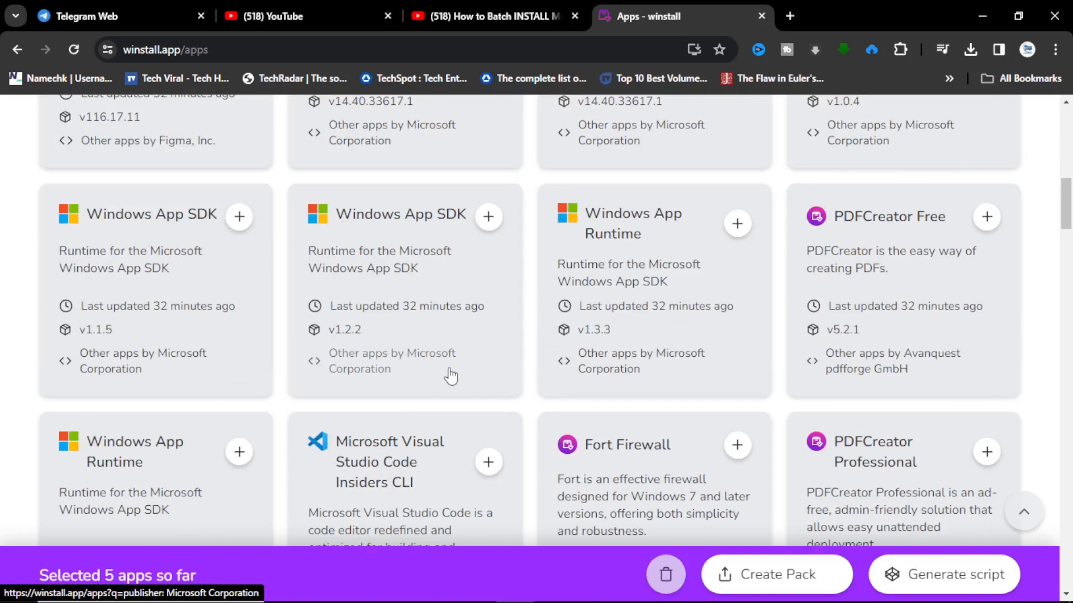
pyautogui.scroll(-6, 451, 376)
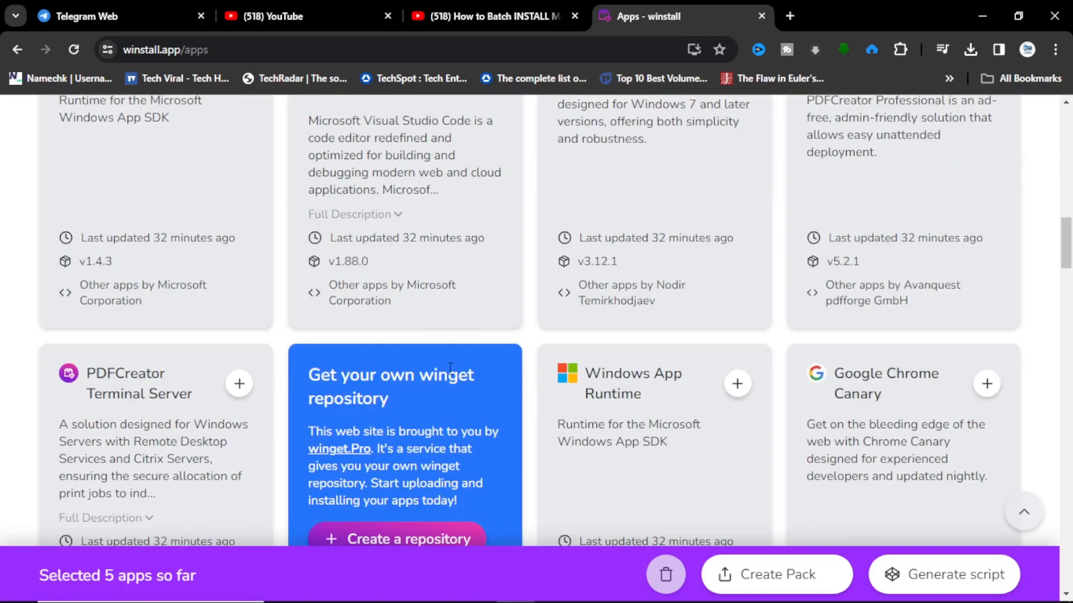
pyautogui.scroll(-4, 450, 369)
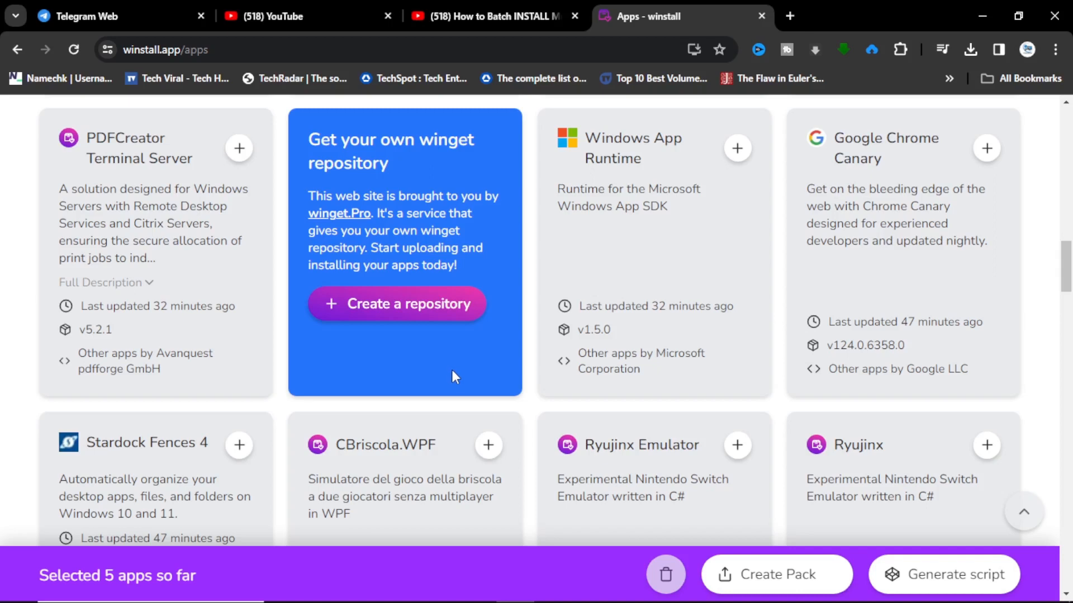